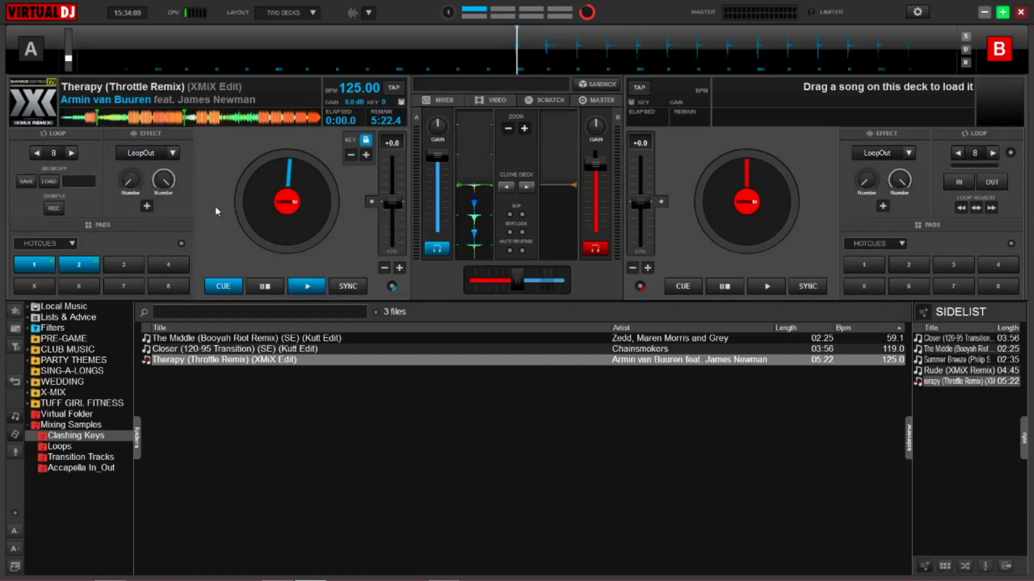
Step: Play Therapy (Throttle Remix) on deck A, then stop it and return it to its cue point
click(311, 289)
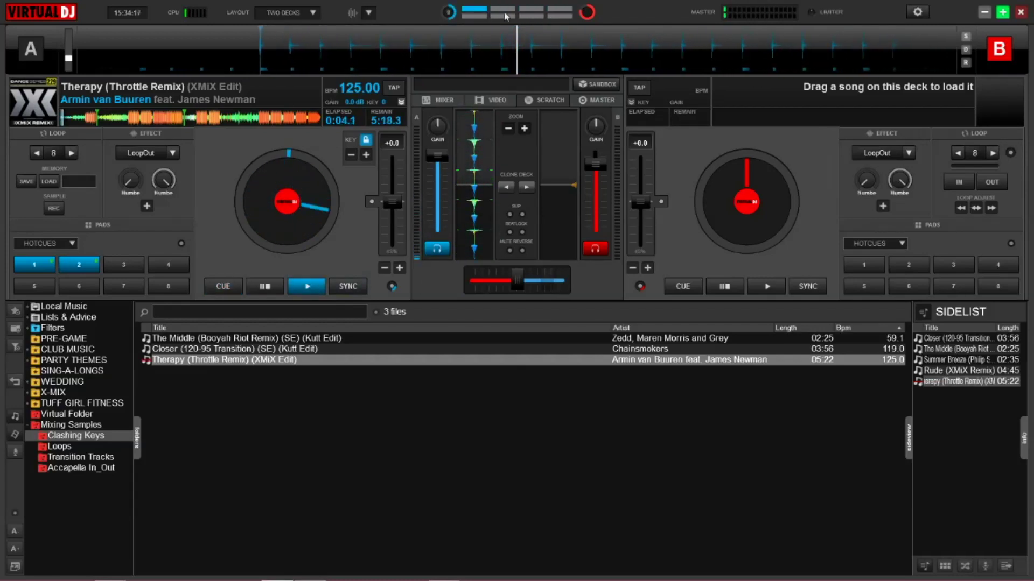
double_click(259, 287)
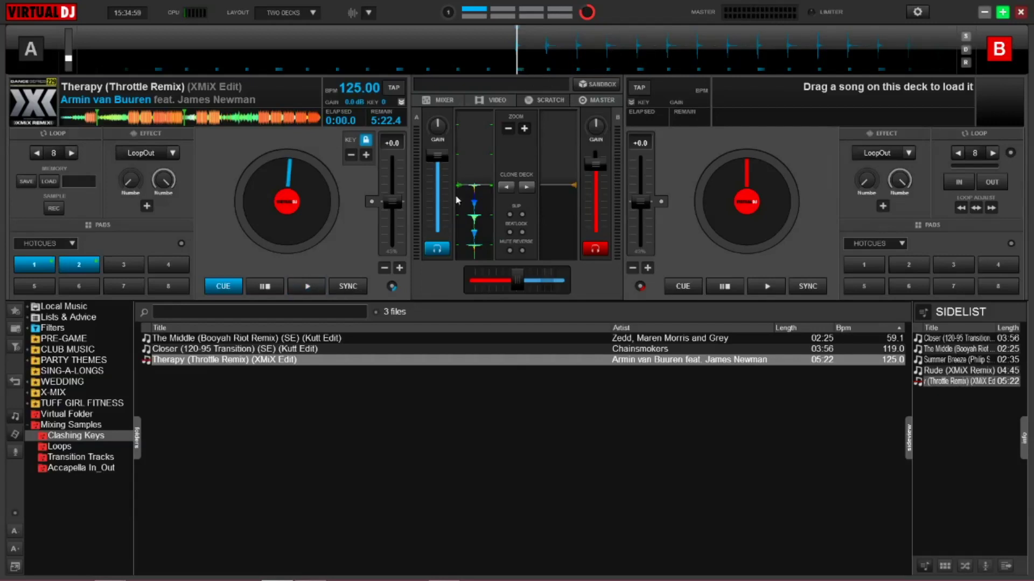
Step: Load The Middle (Booyah Riot Remix) onto deck B and clear the track from deck A
click(223, 338)
key(ctrl+Right)
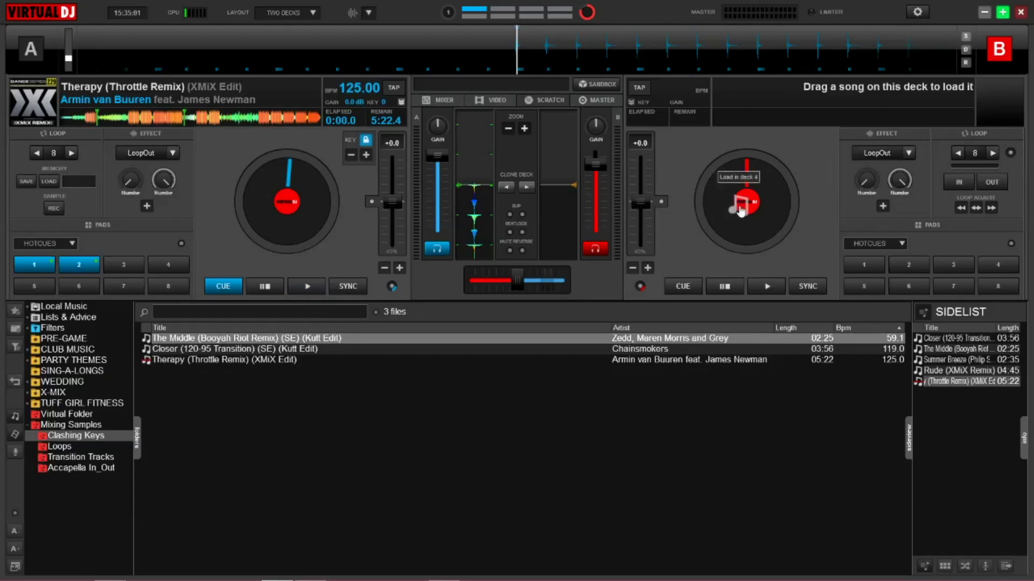
click(260, 287)
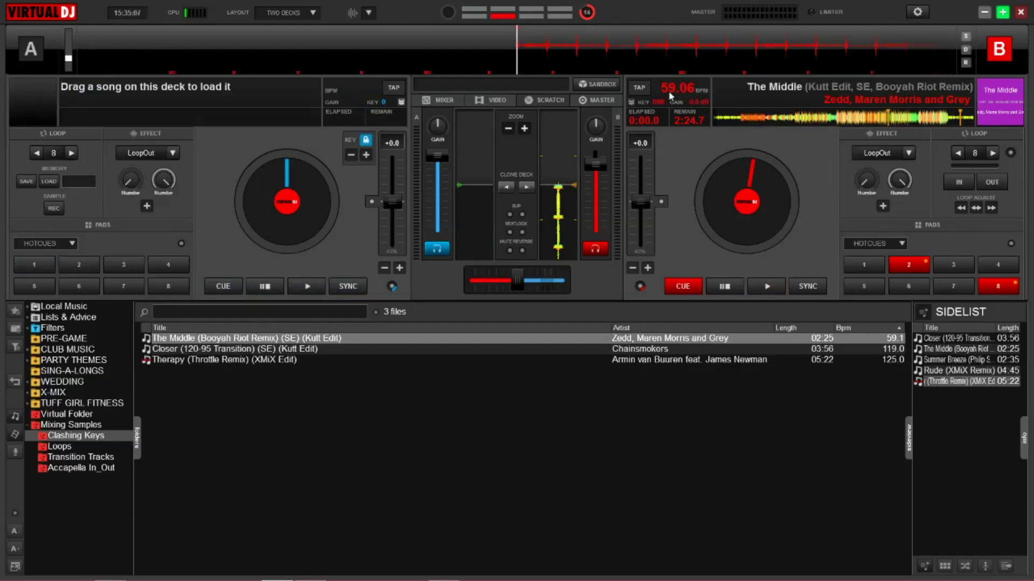
Step: Play the opening of The Middle on deck B and stop it
click(757, 288)
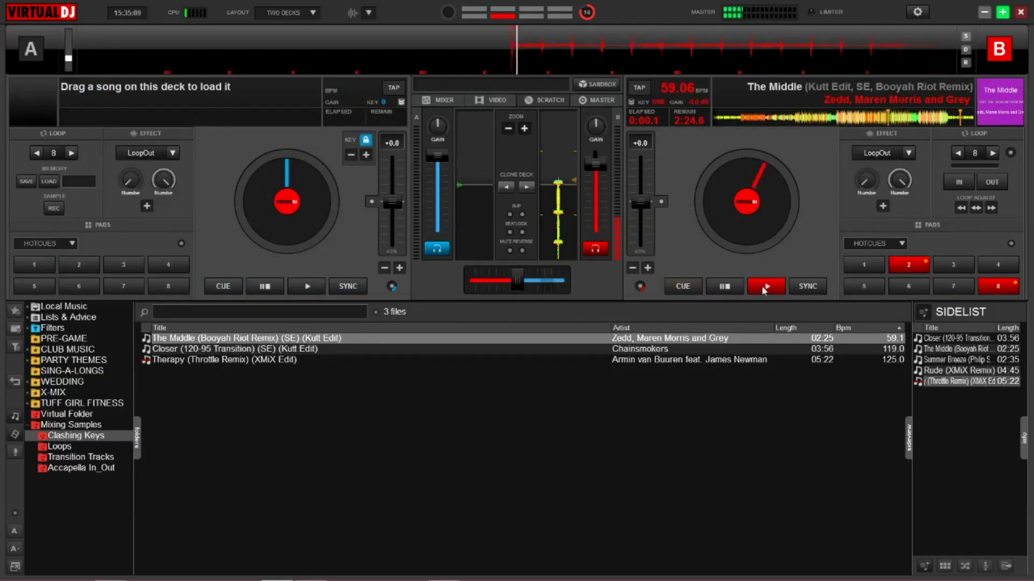
click(727, 290)
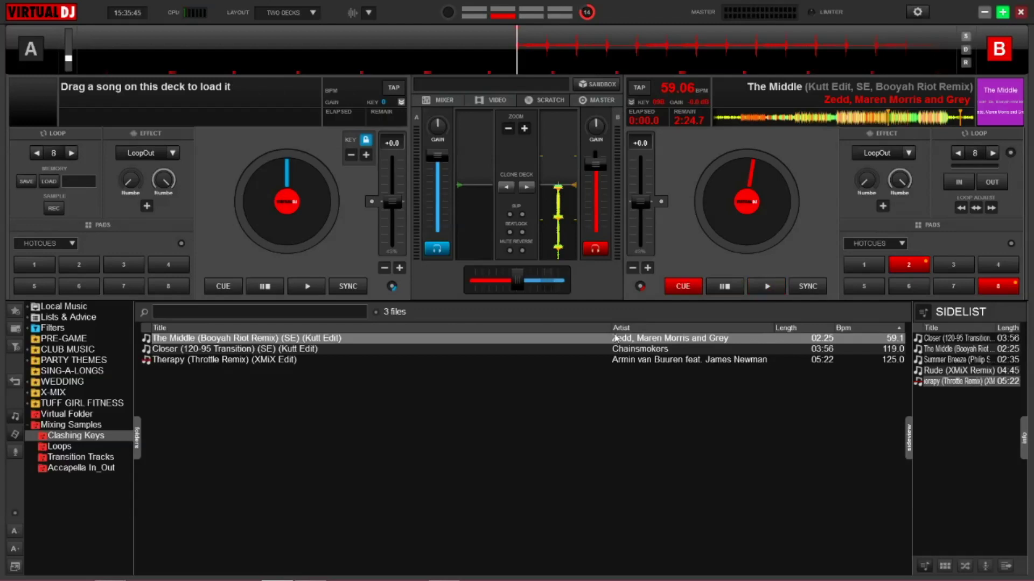
key(space)
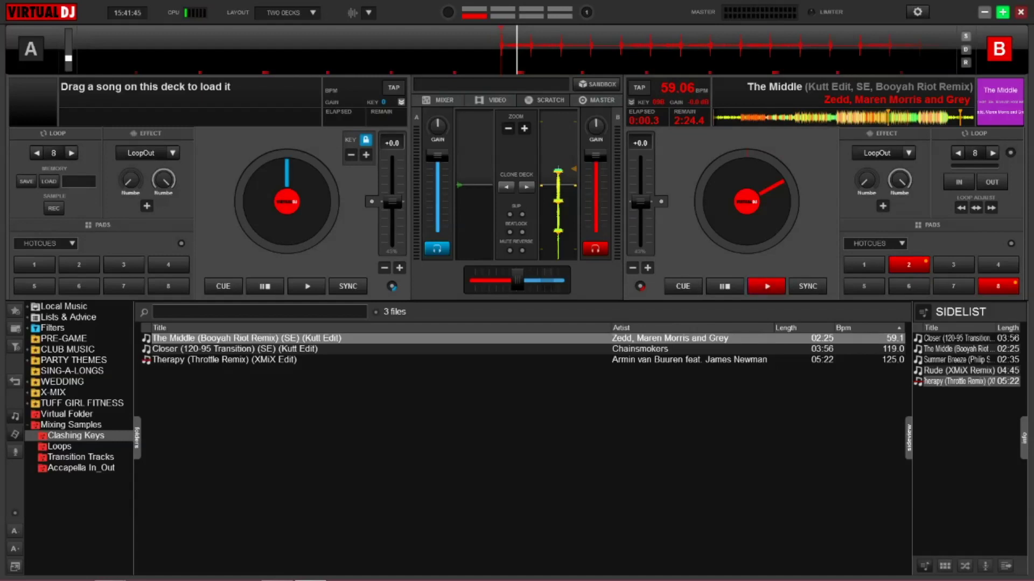
Step: Open the BPM Editor for The Middle from the track list and close it
right_click(252, 342)
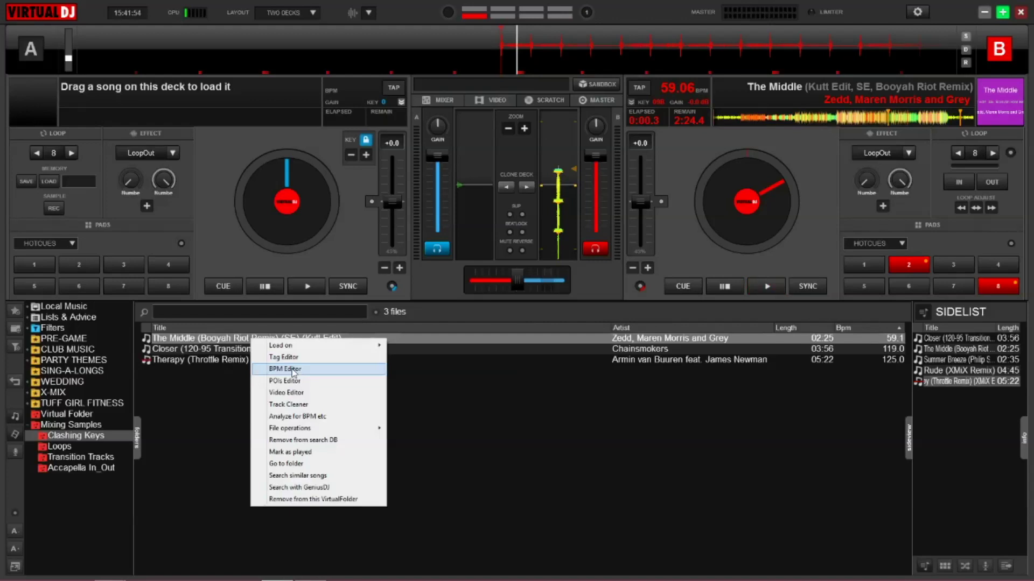
click(293, 370)
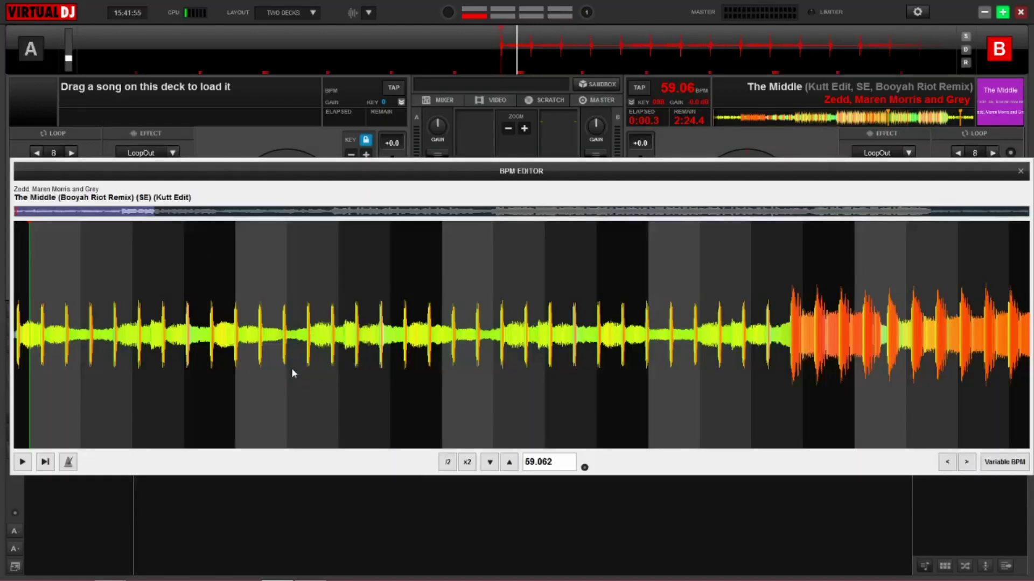
click(1020, 173)
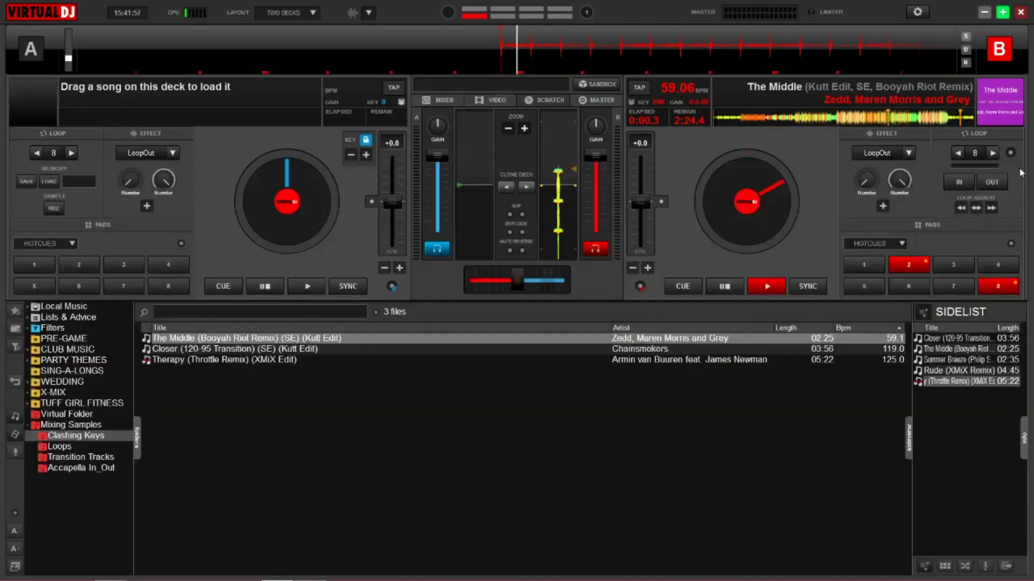
Step: Open The Middle's BPM Editor through the POI Editor, then again through deck B's tap-tempo control, closing it each time
right_click(802, 120)
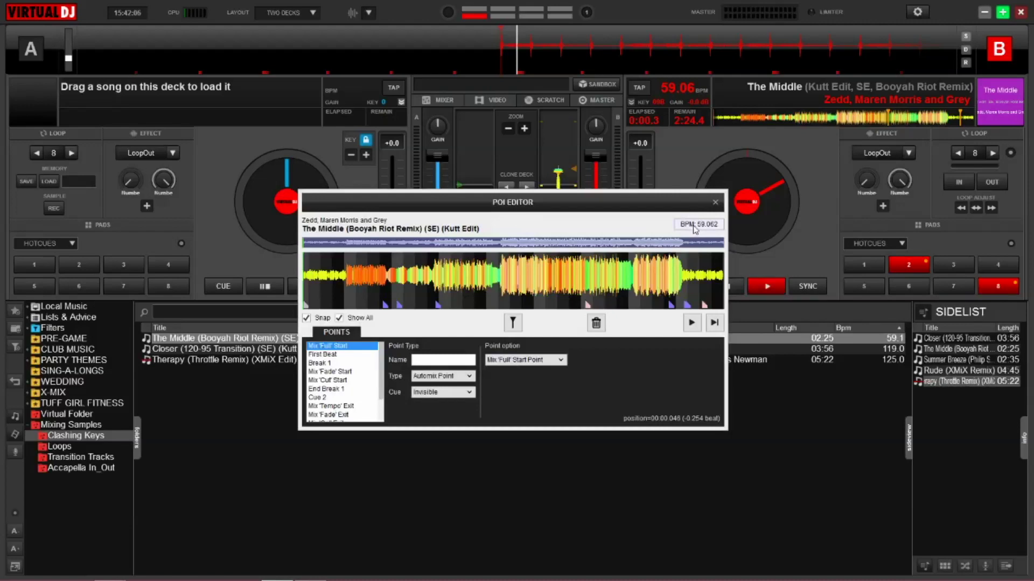
click(694, 225)
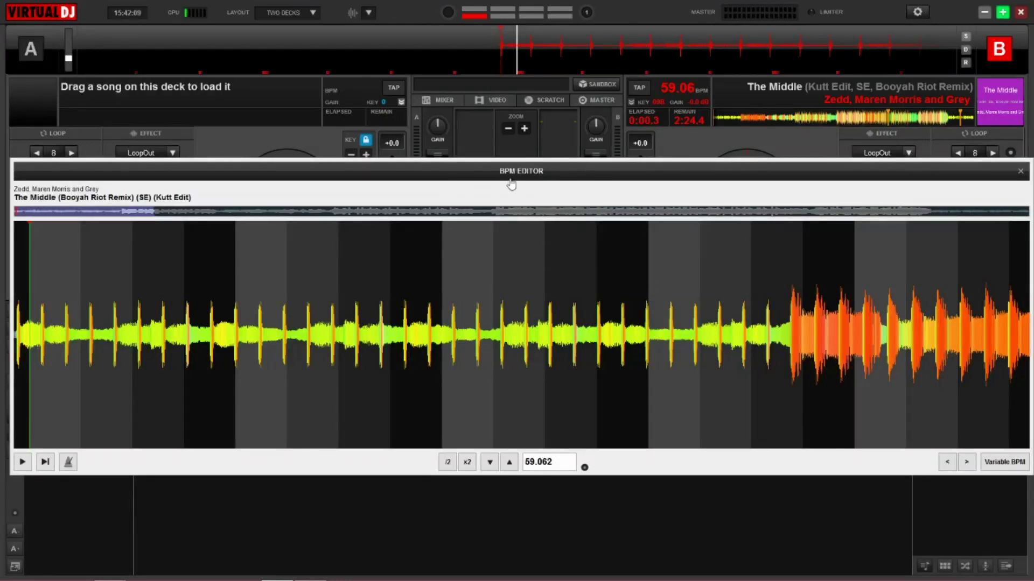
click(1019, 171)
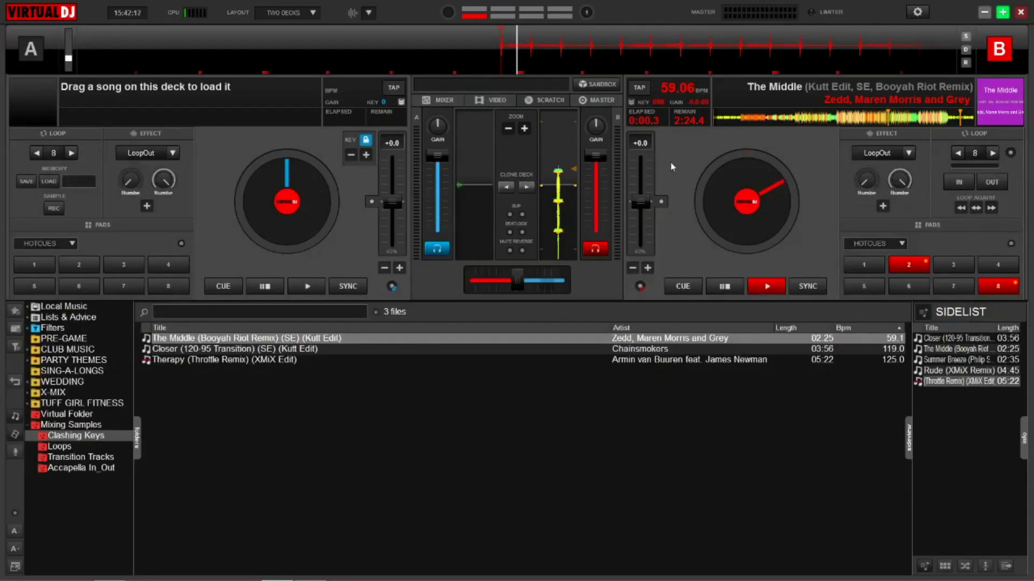
click(640, 90)
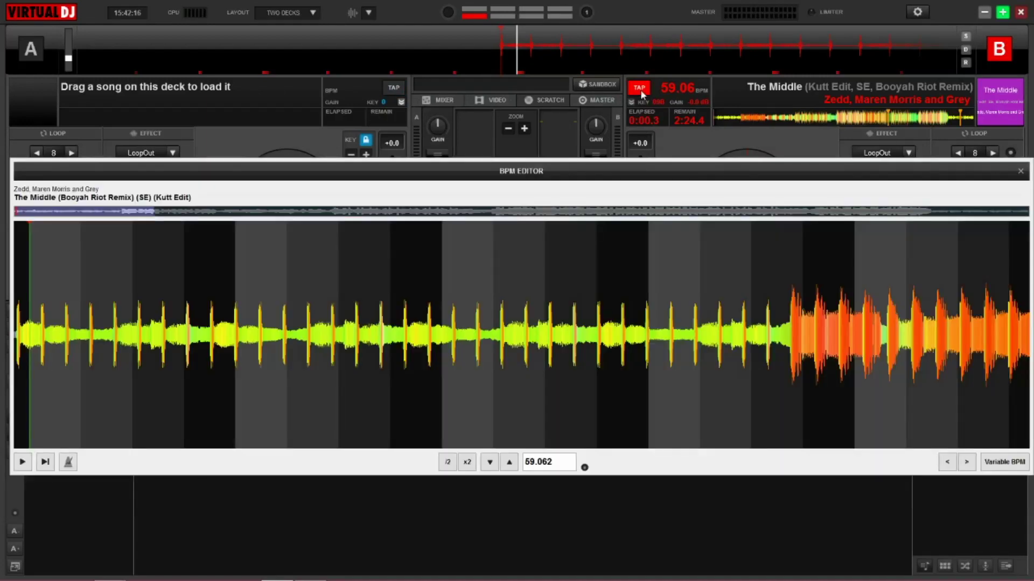
click(1019, 171)
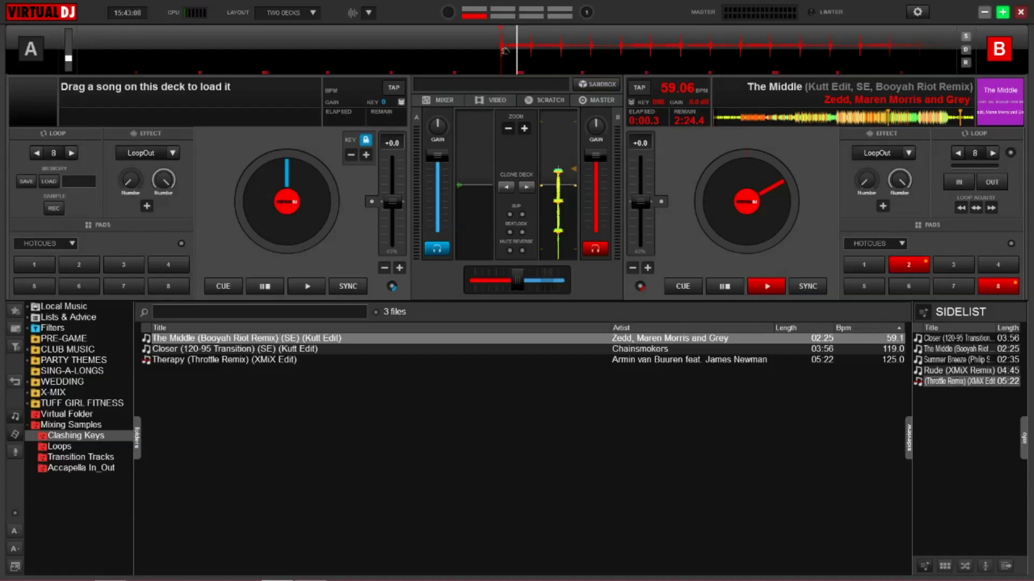
Step: Move The Middle on deck B back to the beginning of the track and start playback
drag(526, 53, 547, 52)
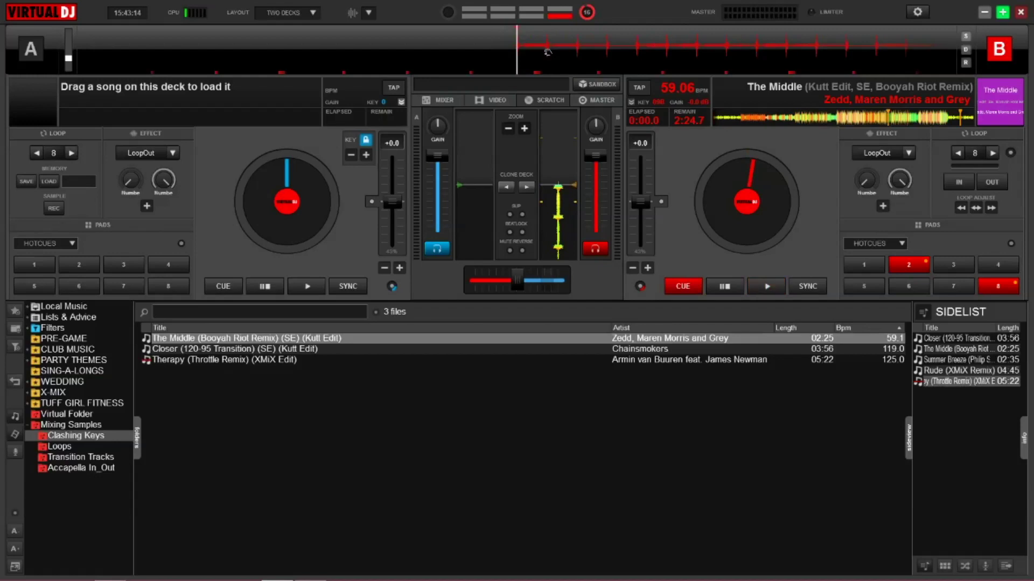
click(638, 89)
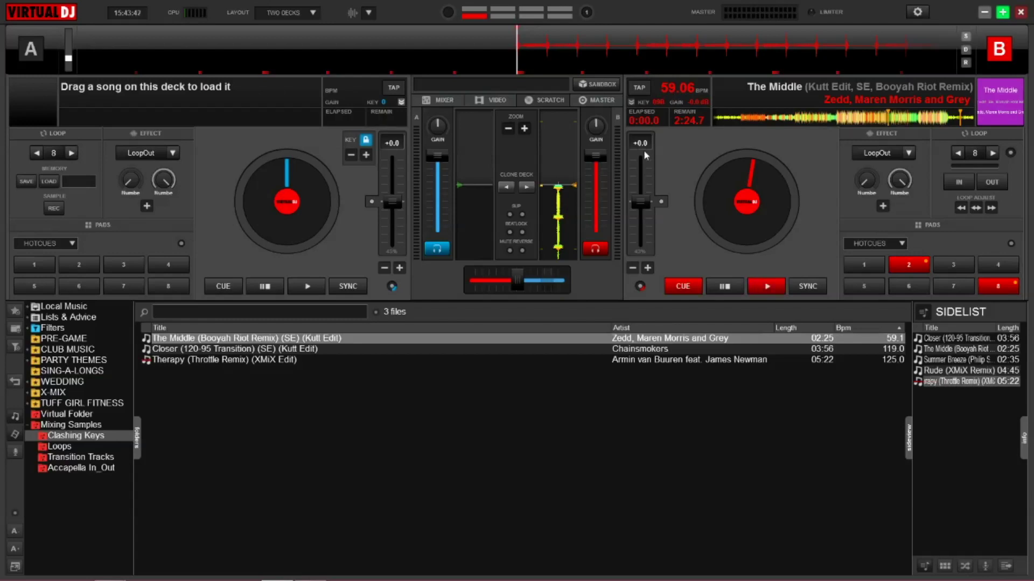
click(767, 287)
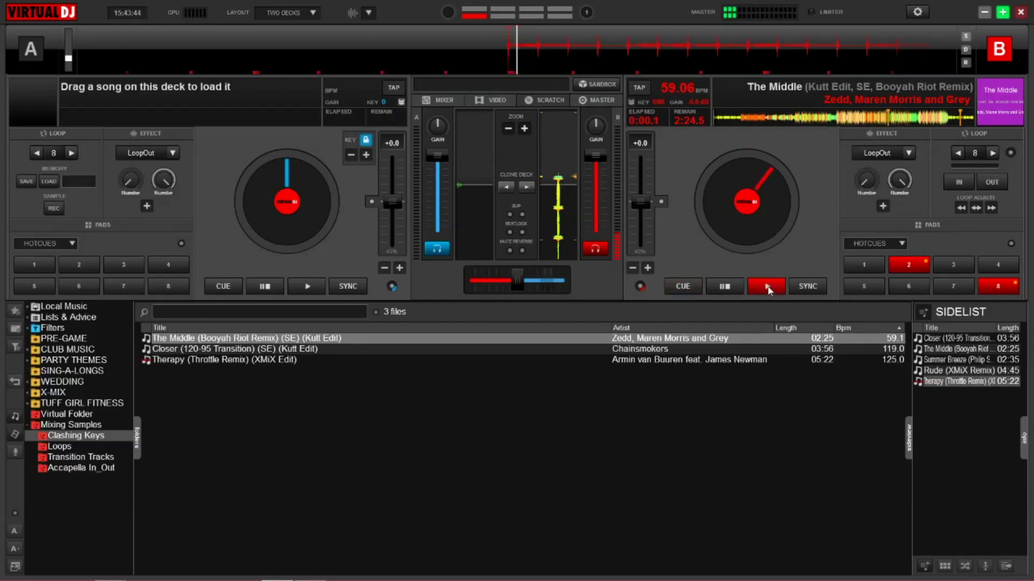
Step: Tap the tempo of The Middle on deck B in time with the beat, setting it to about 126.4 BPM
click(641, 88)
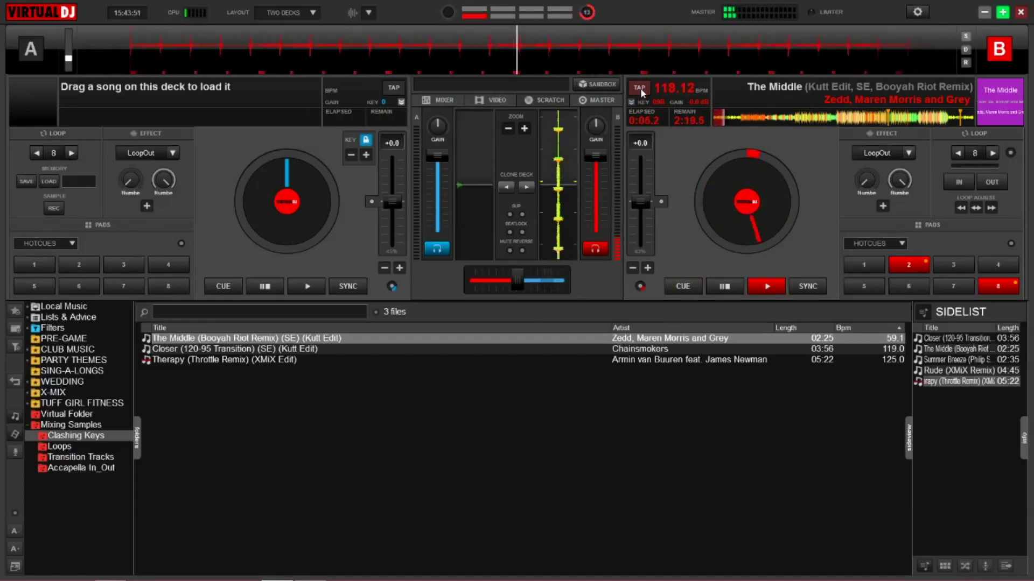
click(640, 89)
click(640, 88)
click(640, 88)
click(641, 88)
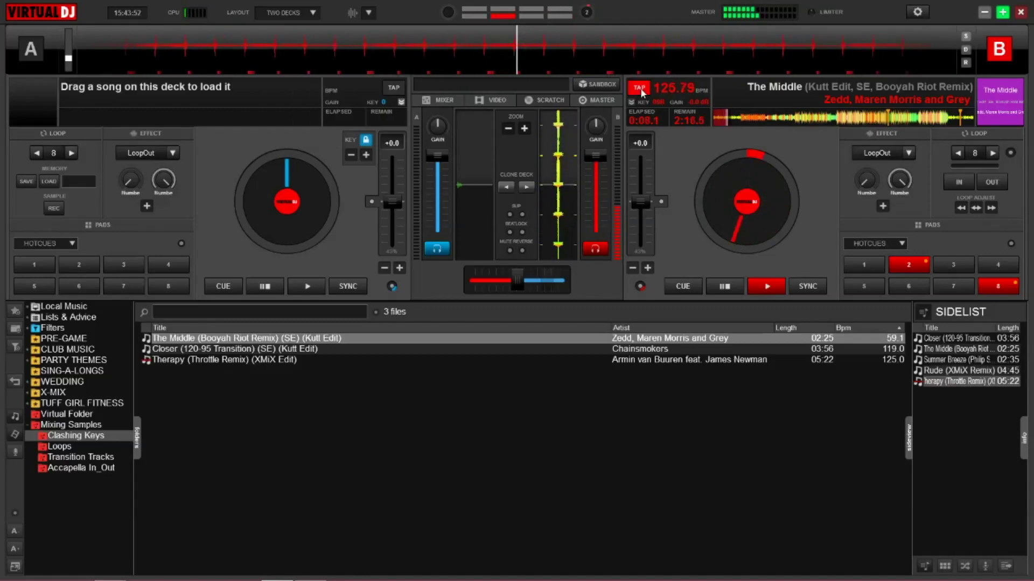
click(641, 89)
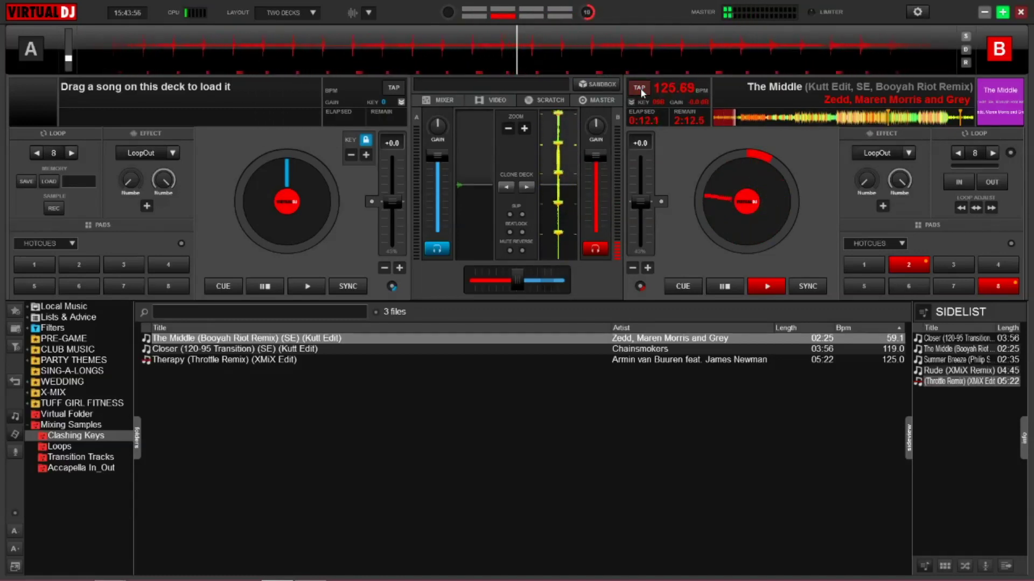
click(640, 88)
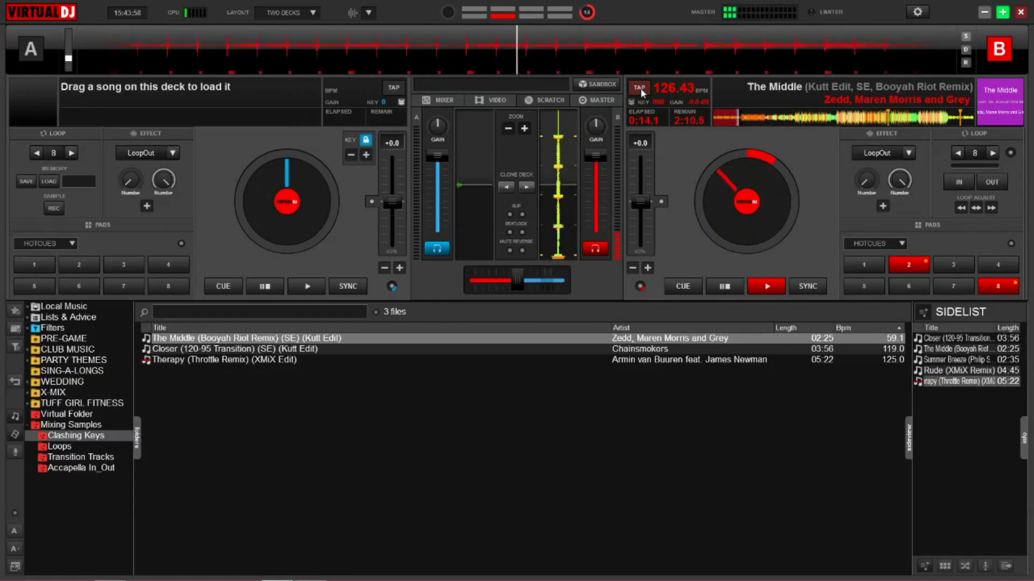
click(641, 88)
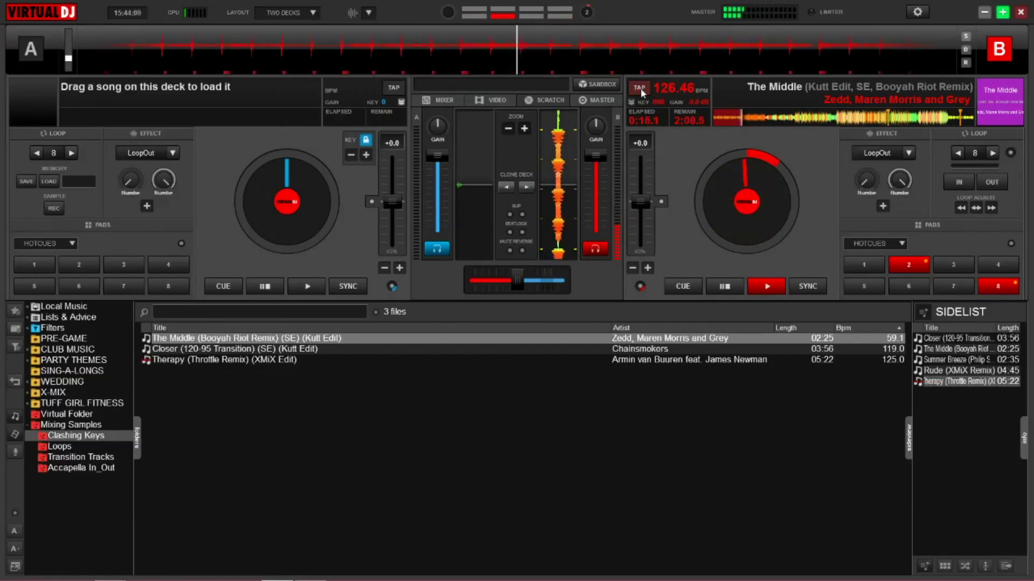
Step: Return The Middle to its start, play it again with the tapped tempo, and stop it
double_click(725, 286)
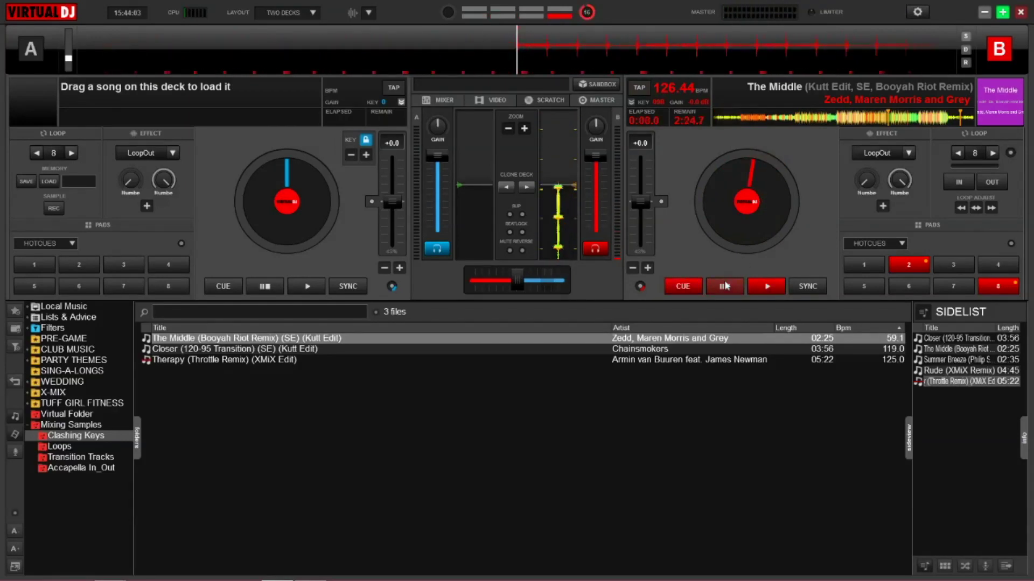
click(767, 287)
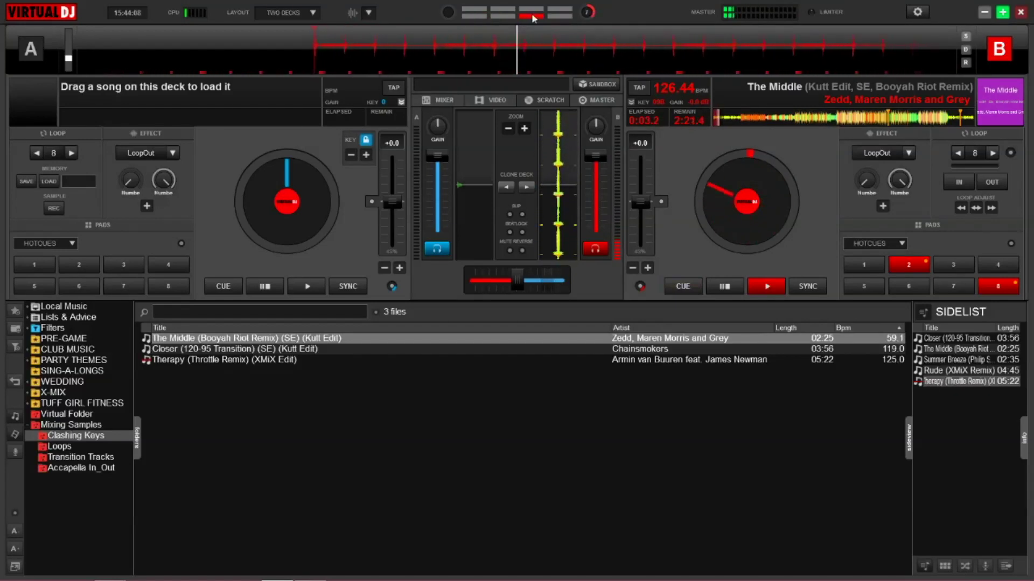
click(725, 287)
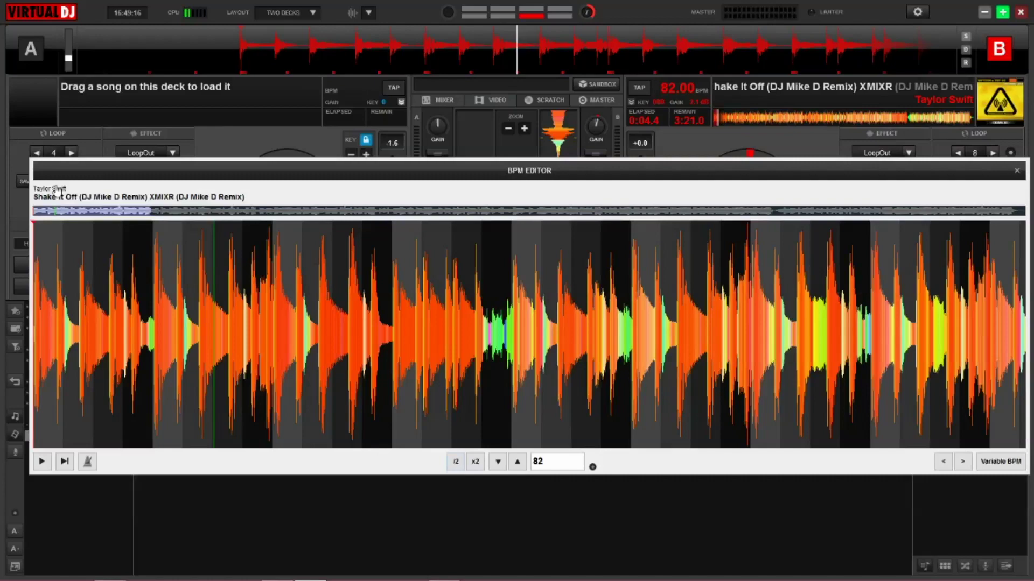
Step: Browse the Shake It Off (DJ Mike D Remix) waveform in the BPM Editor and play a short passage near the beginning
drag(92, 210, 334, 235)
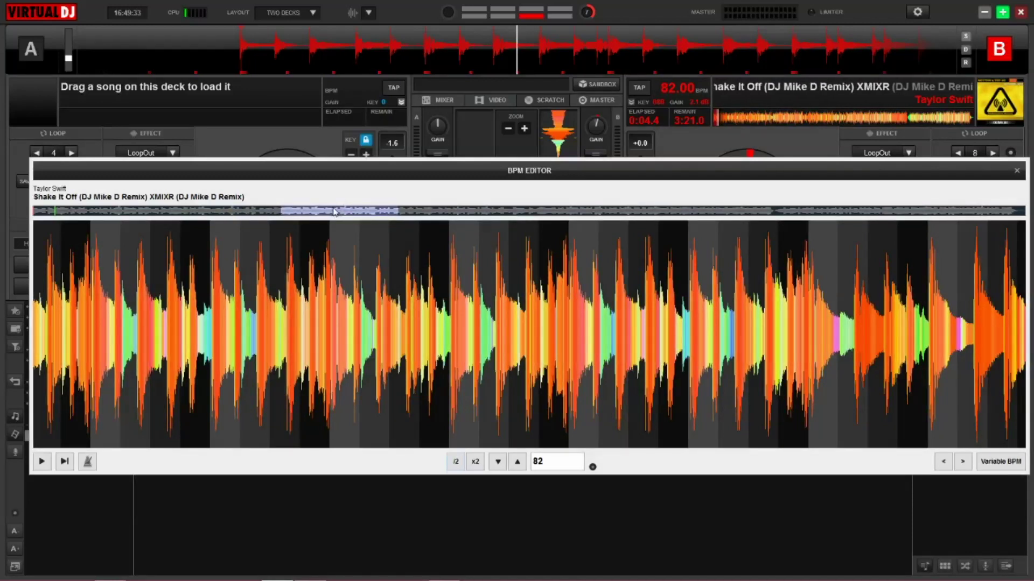
drag(333, 211, 123, 211)
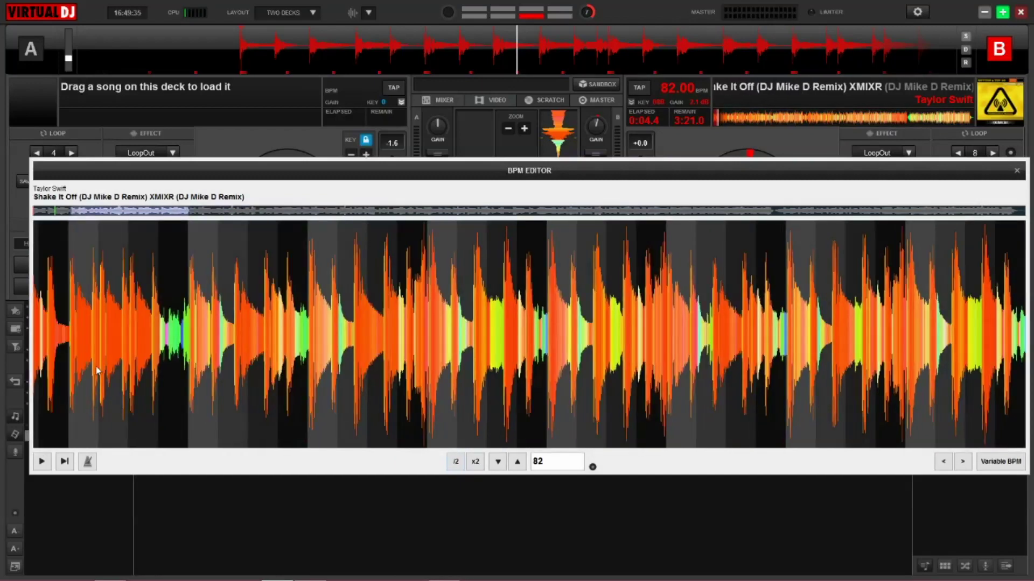
click(42, 462)
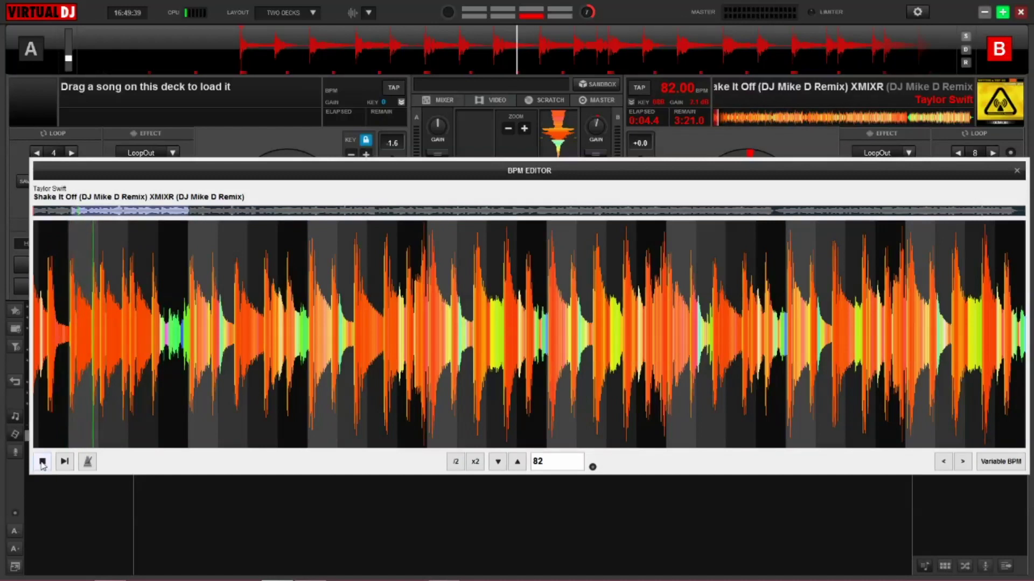
click(42, 462)
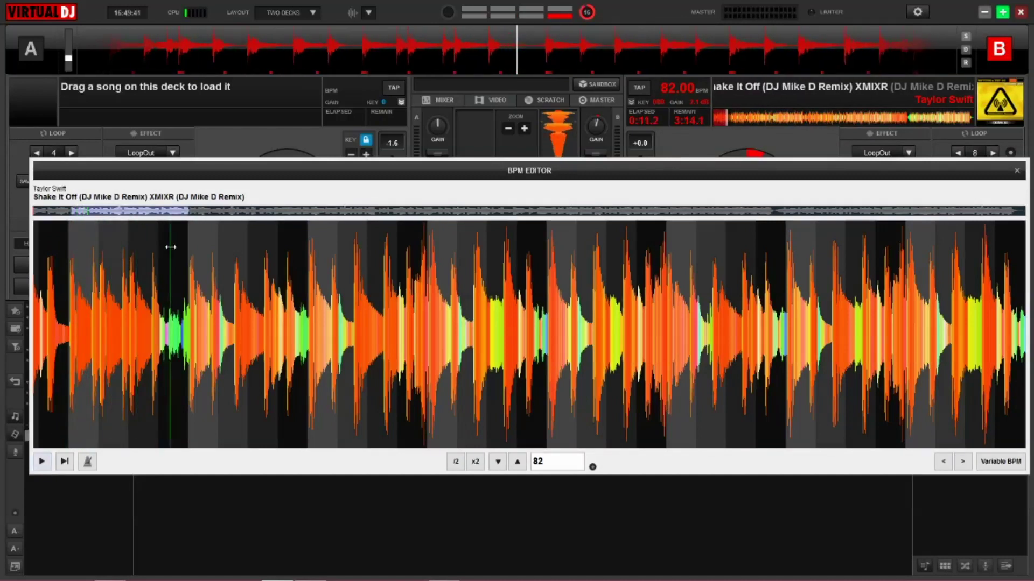
Step: Place the BPM Editor playhead at the bar starting about 8.7 seconds in, and preview the track with both playback modes
mouse_move(170, 247)
mouse_down()
mouse_move(340, 255)
mouse_move(69, 265)
mouse_up()
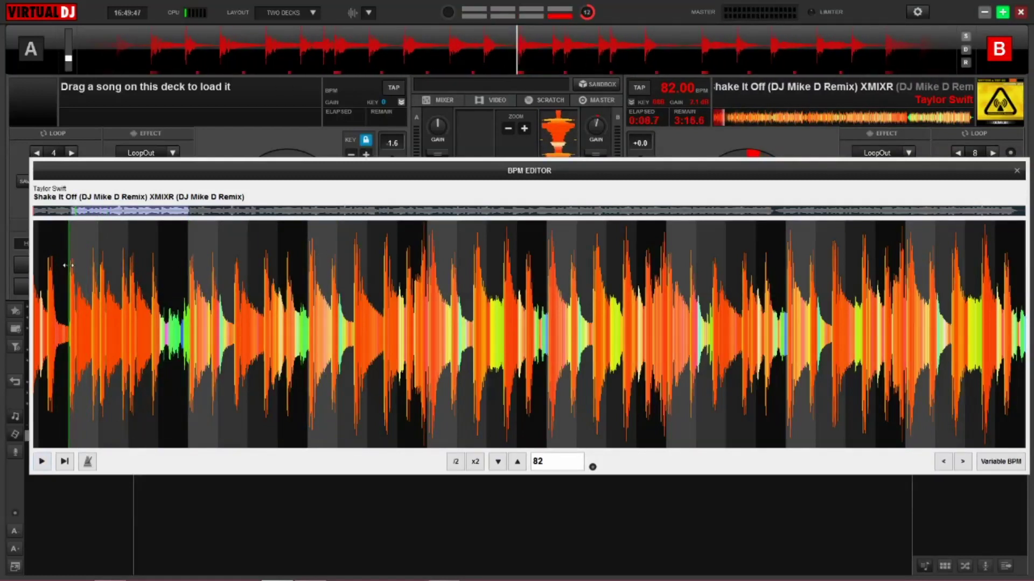
click(41, 461)
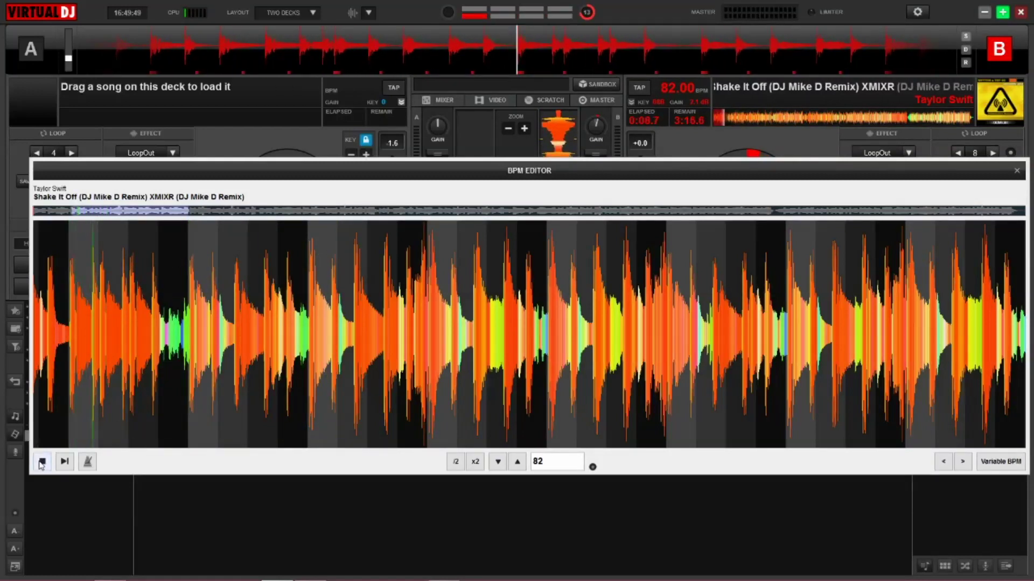
click(41, 462)
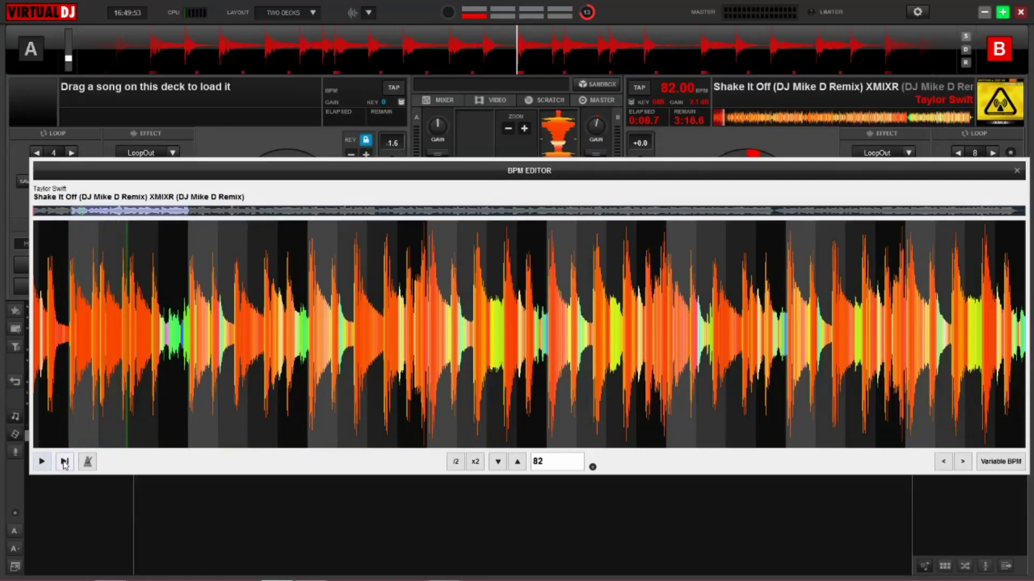
click(64, 462)
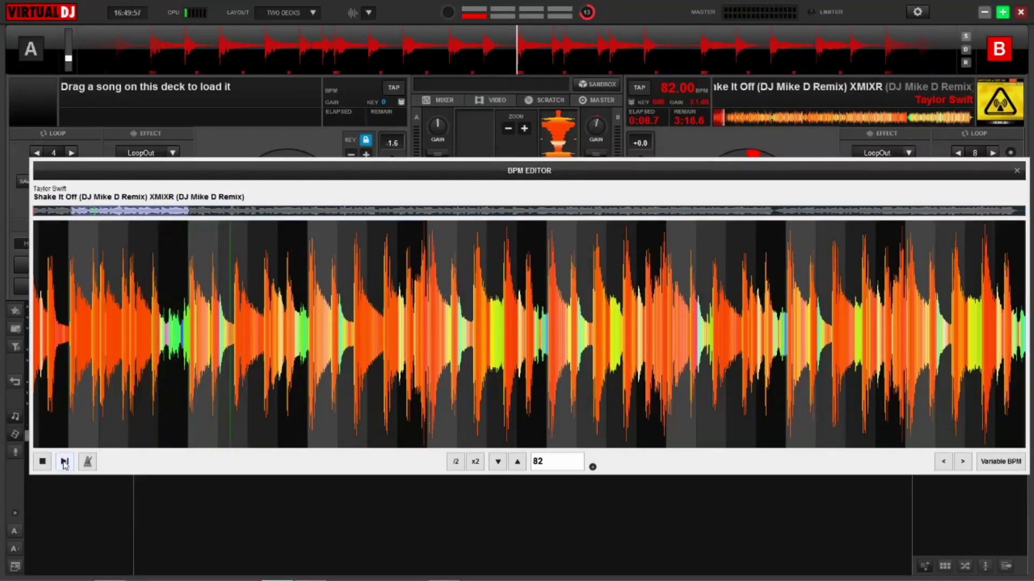
click(64, 462)
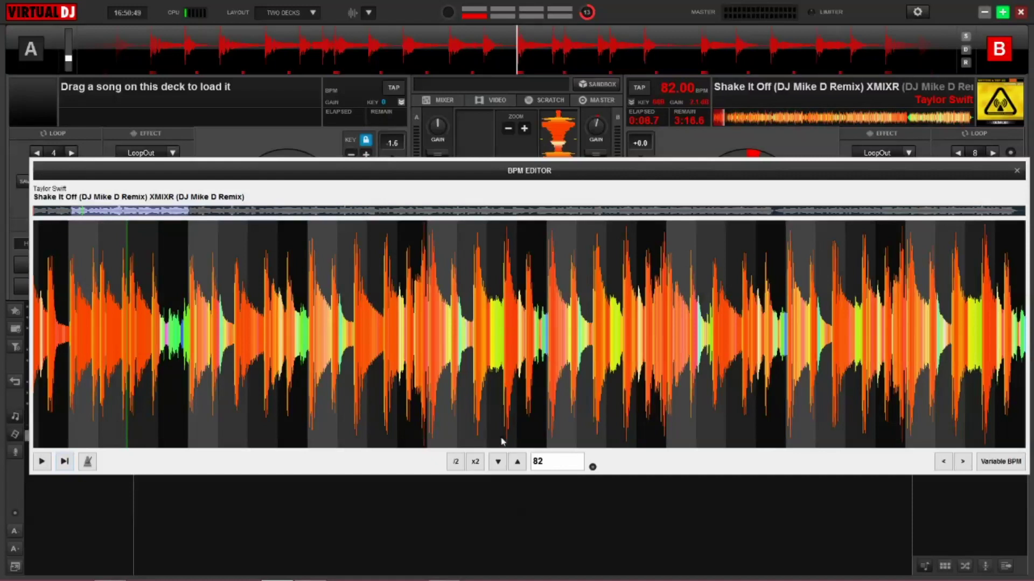
Step: Set the BPM of Shake It Off (DJ Mike D Remix) to 164 in the BPM Editor
click(556, 460)
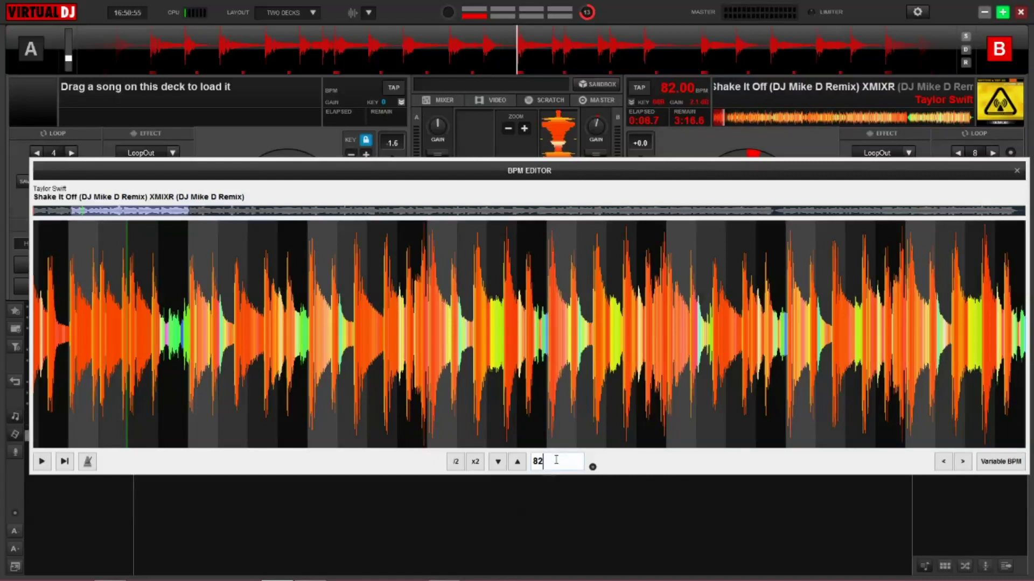
key(BackSpace)
key(BackSpace)
text(164)
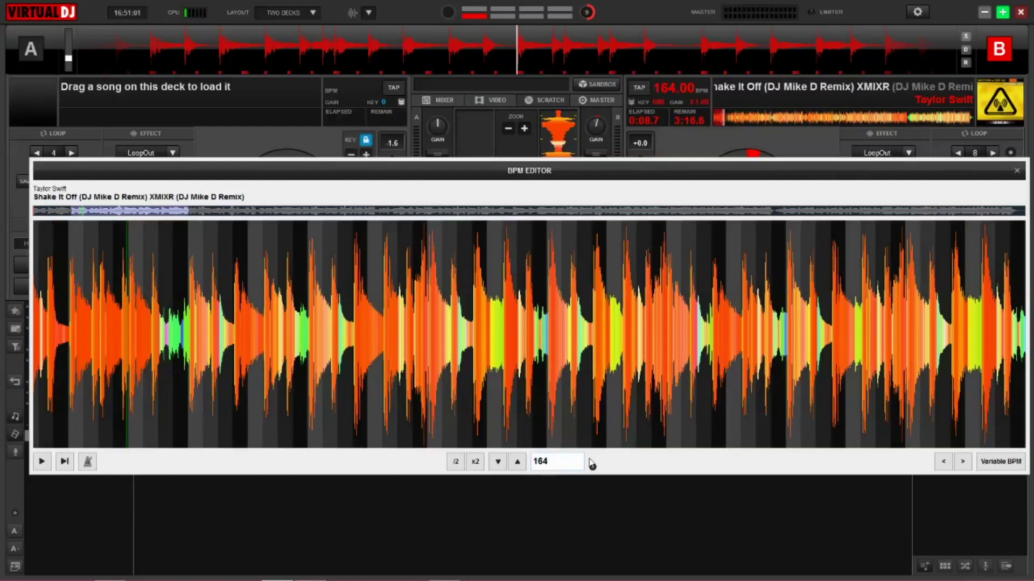
Step: Nudge the track's BPM up and down in small increments, ending at 164
click(517, 462)
click(517, 462)
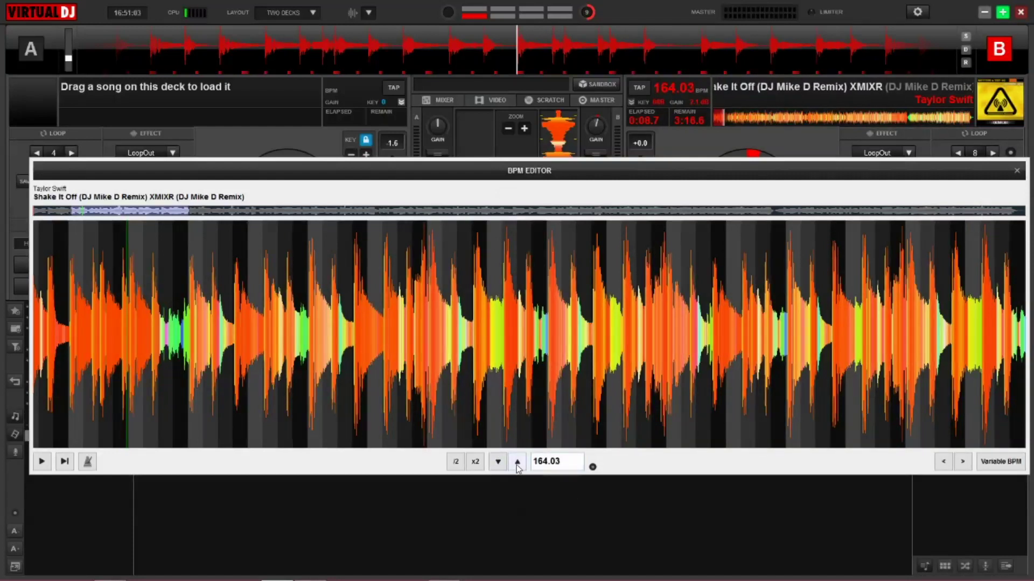
click(497, 462)
click(497, 462)
click(497, 462)
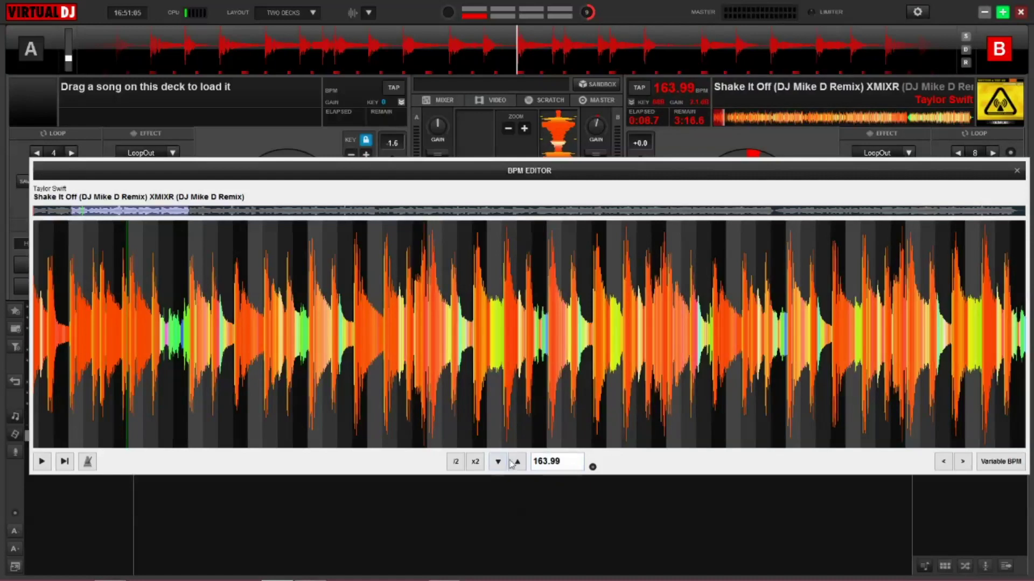
click(498, 462)
click(516, 462)
click(505, 463)
click(505, 463)
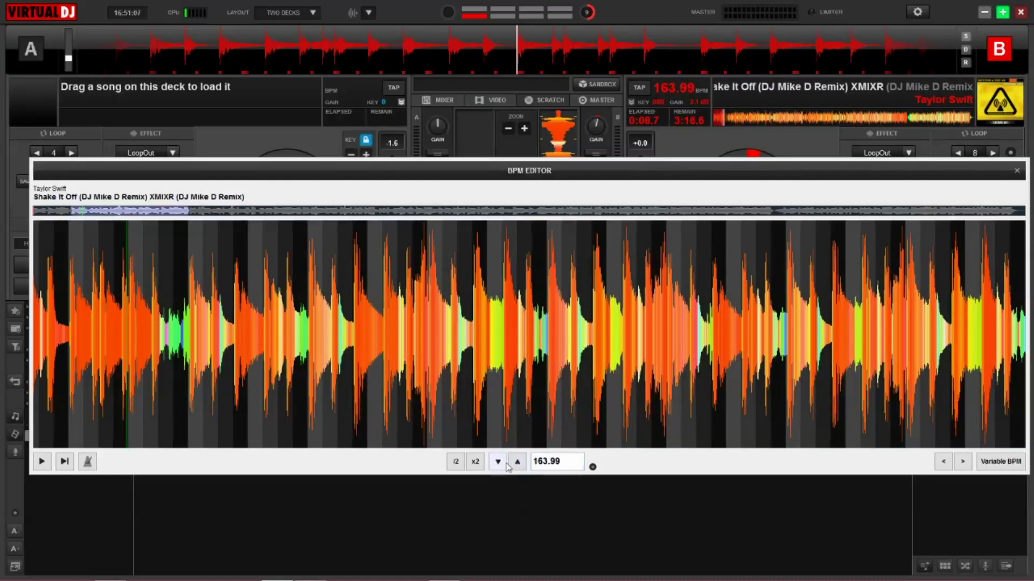
click(516, 463)
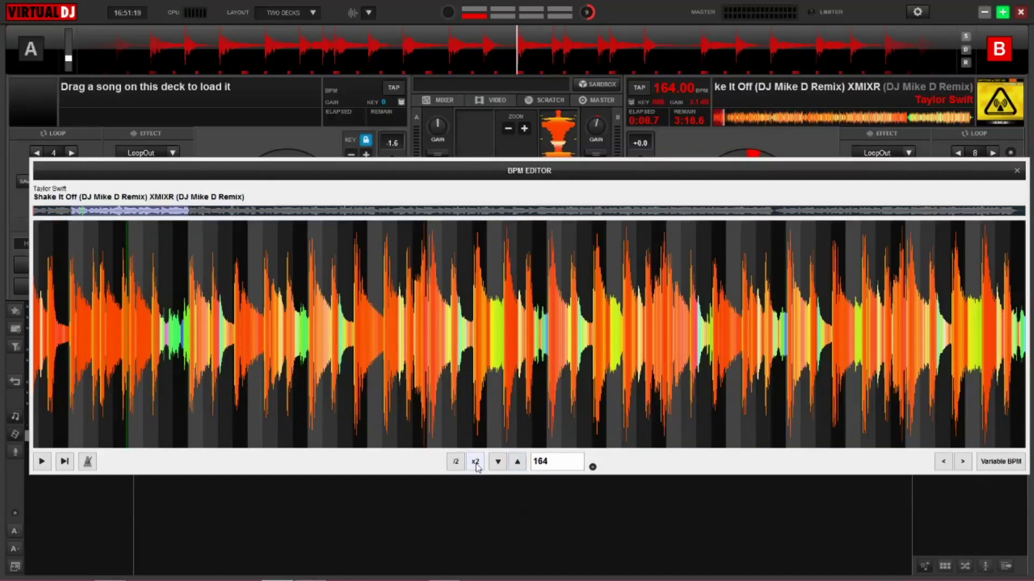
Step: Halve, double and halve the track's BPM again, ending at 82, and view the extra copy and re-analyze options
click(456, 462)
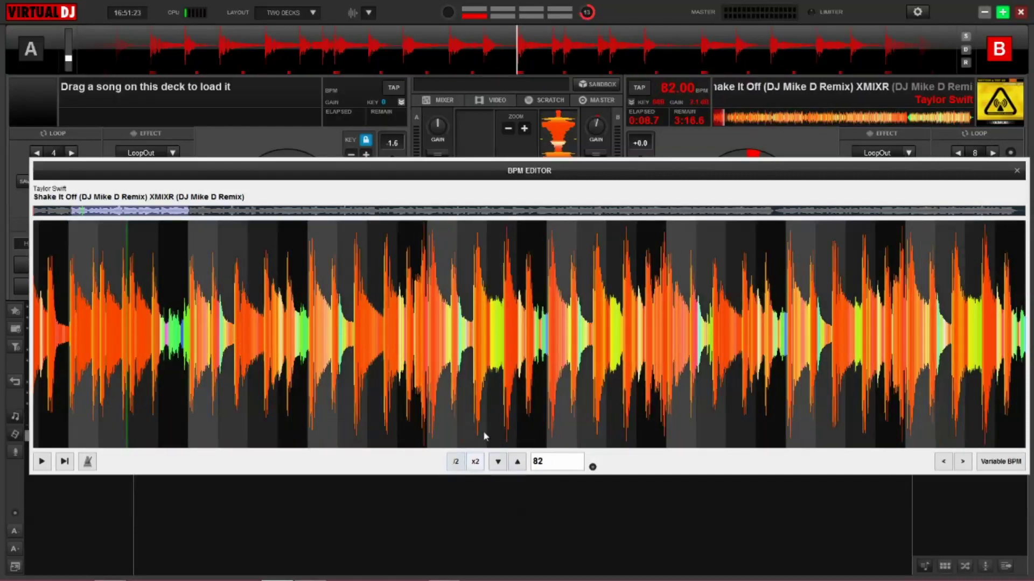
click(475, 463)
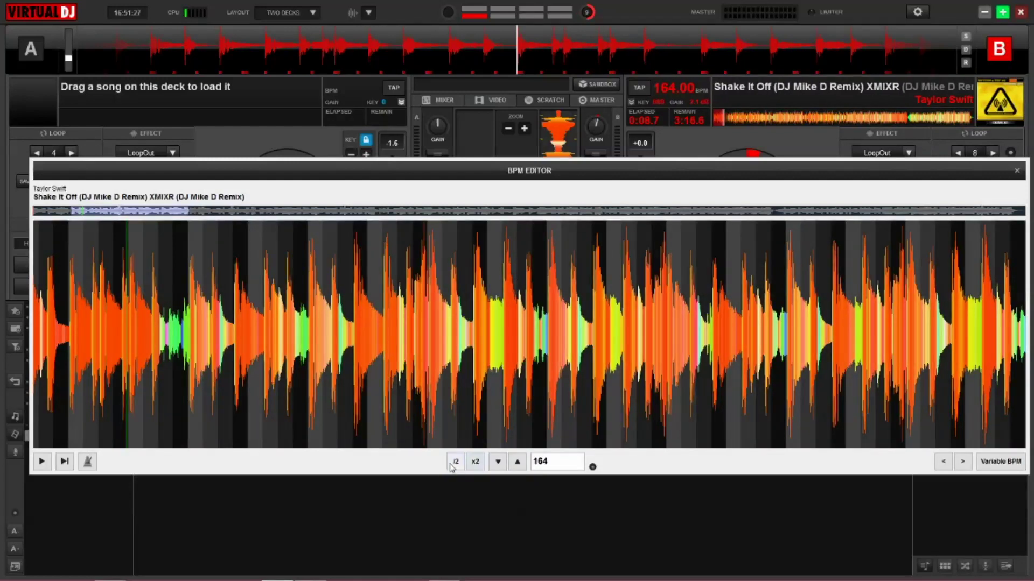
click(456, 463)
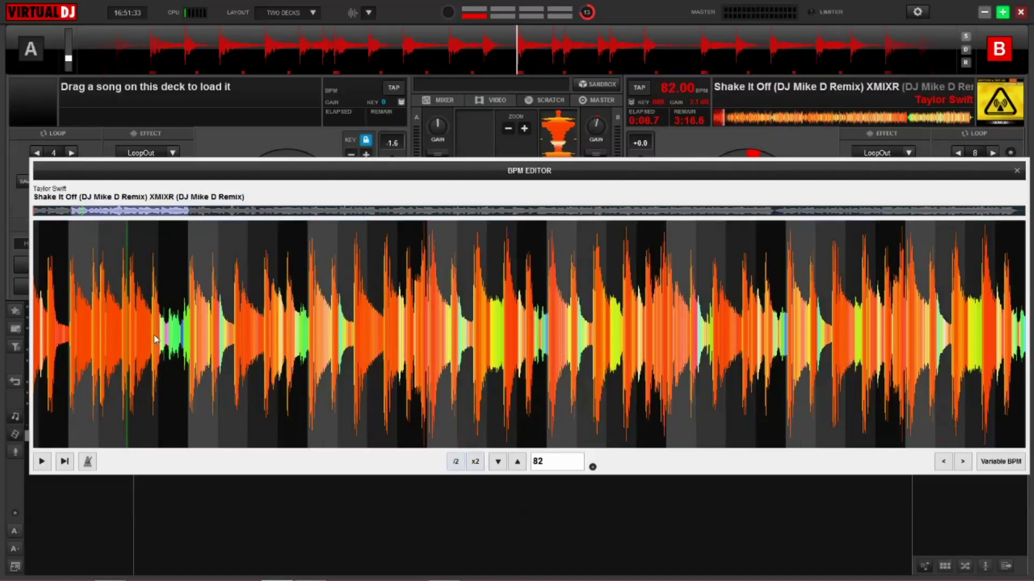
click(593, 467)
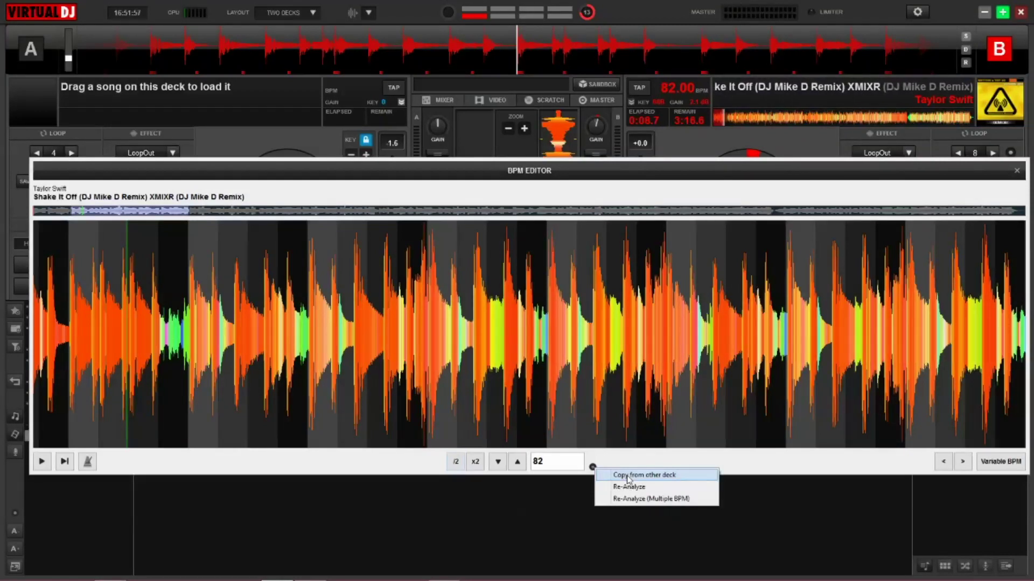
click(781, 464)
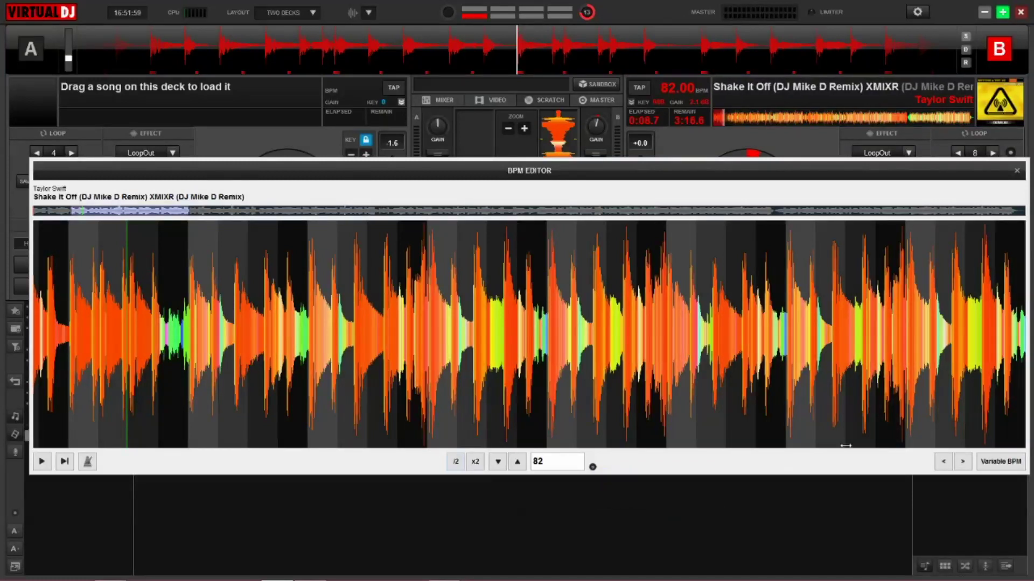
Step: Shift the track's beat grid one beat earlier, and move it forward again beat by beat
click(943, 462)
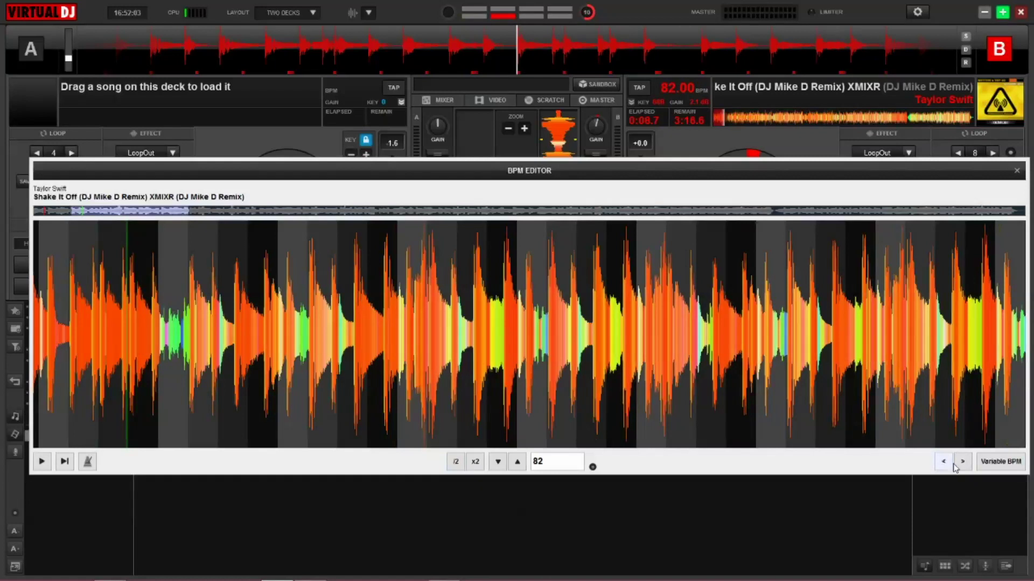
click(963, 462)
click(962, 462)
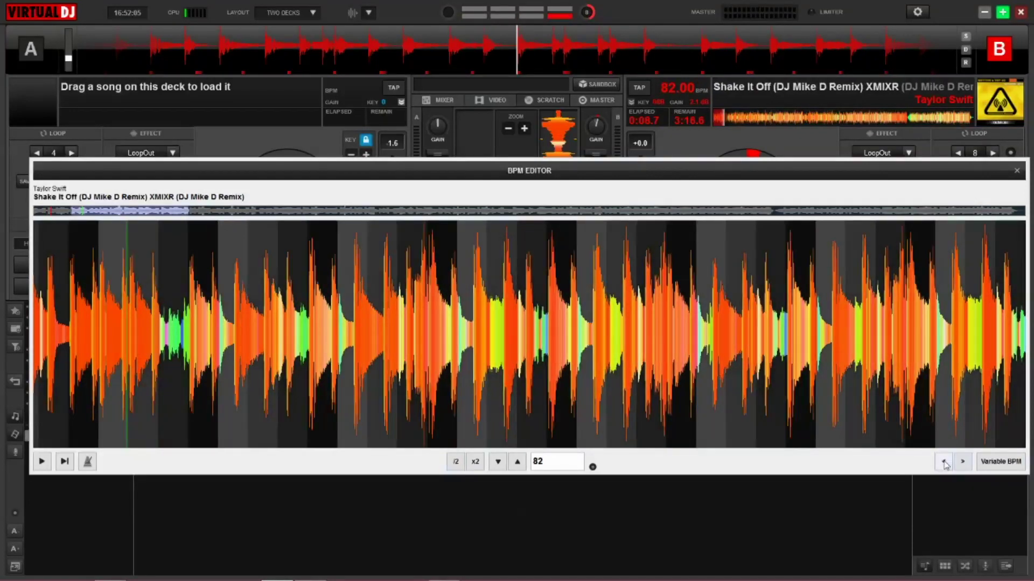
click(962, 462)
click(961, 462)
click(962, 462)
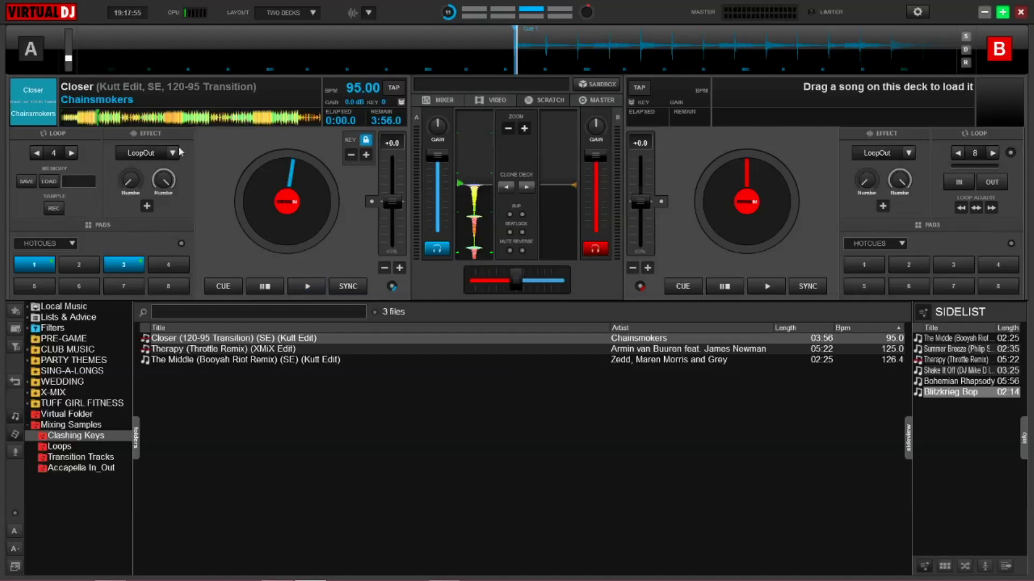
Step: Play and stop the intro of Closer on deck A, and compare its intro with the tempo transition in the BPM Editor
click(305, 289)
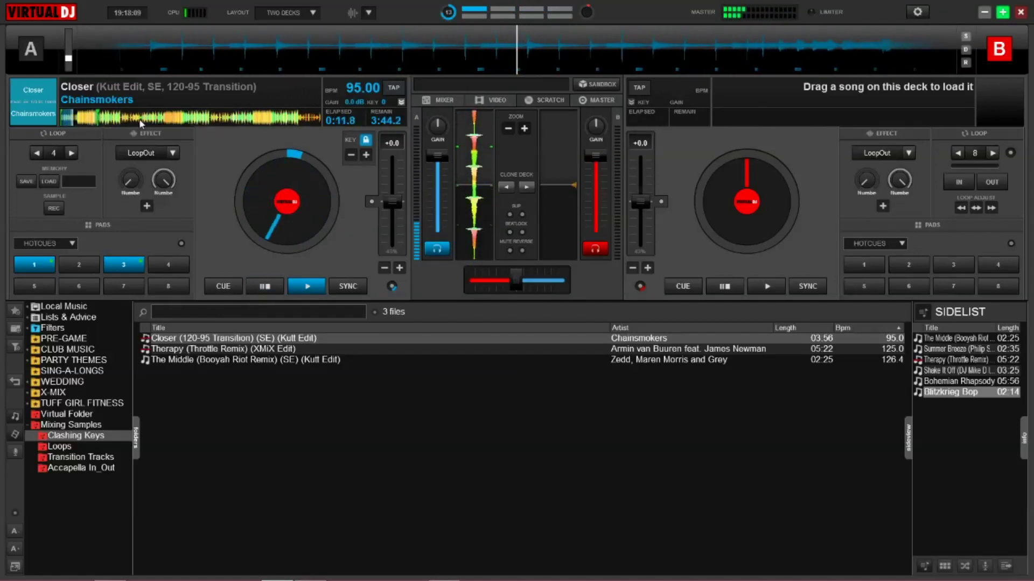
click(262, 288)
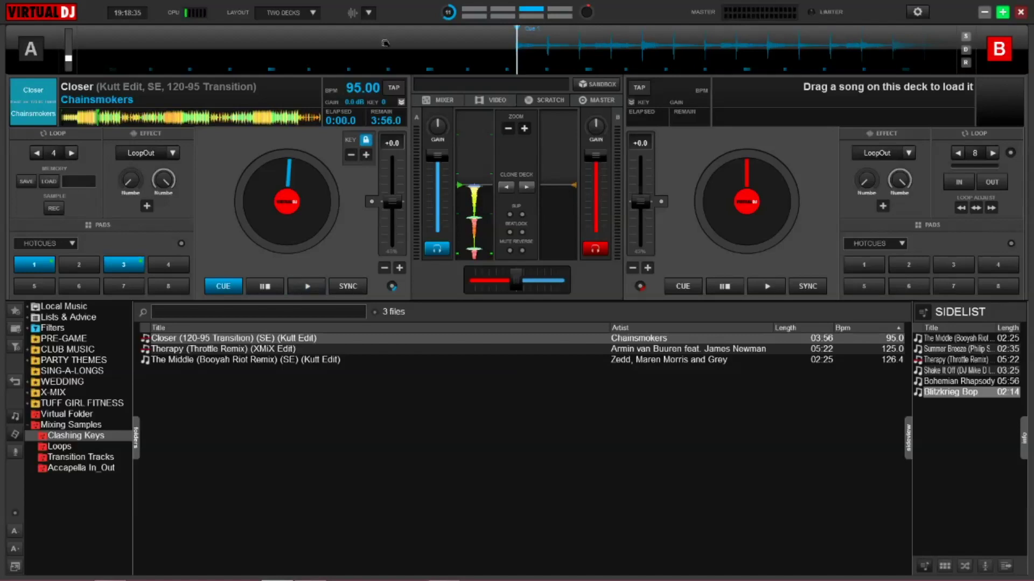
click(394, 88)
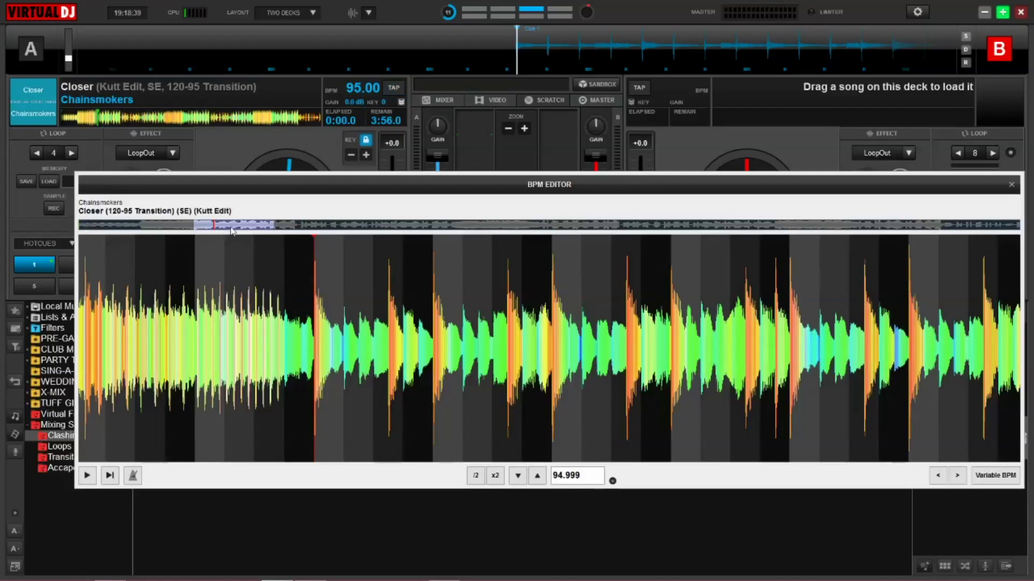
click(98, 227)
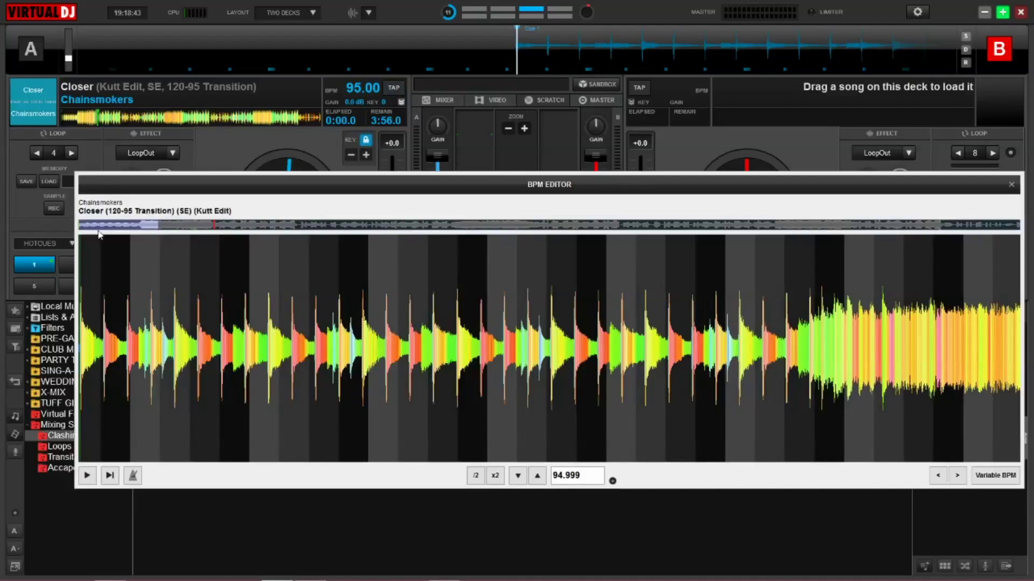
drag(99, 234, 230, 233)
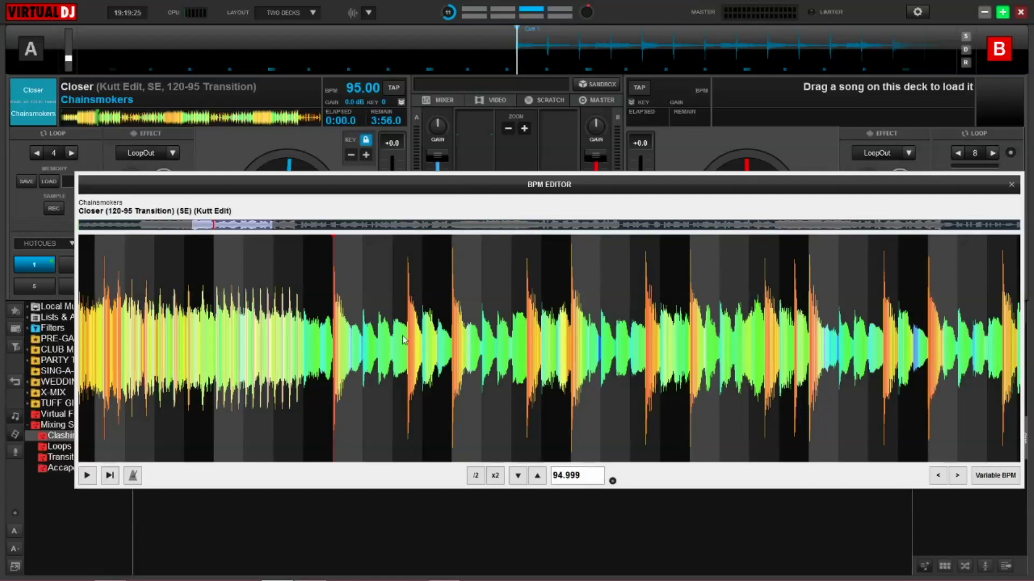
drag(244, 229, 129, 228)
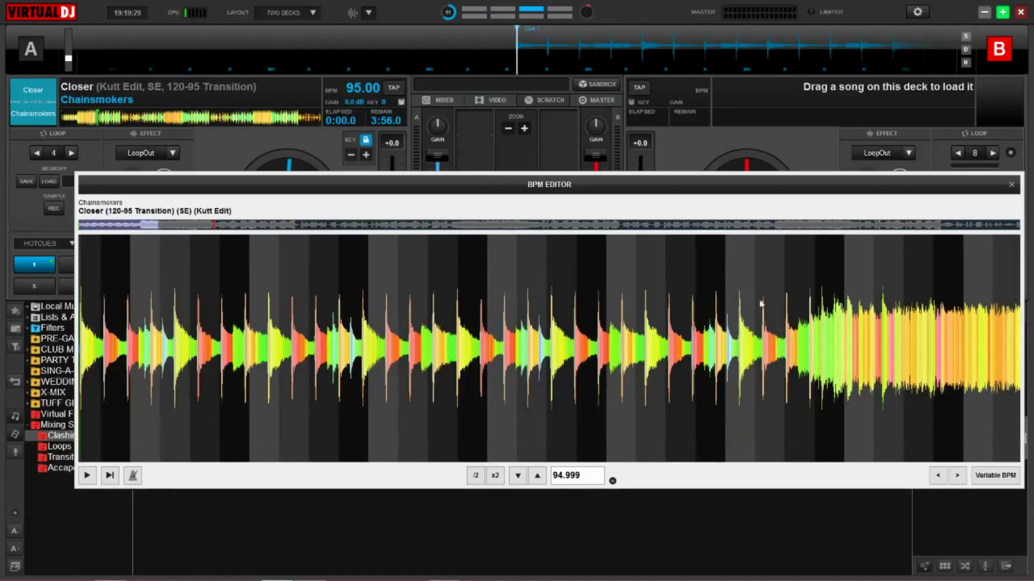
Step: Switch Closer to variable BPM and add a tempo anchor at the start of the track
click(995, 479)
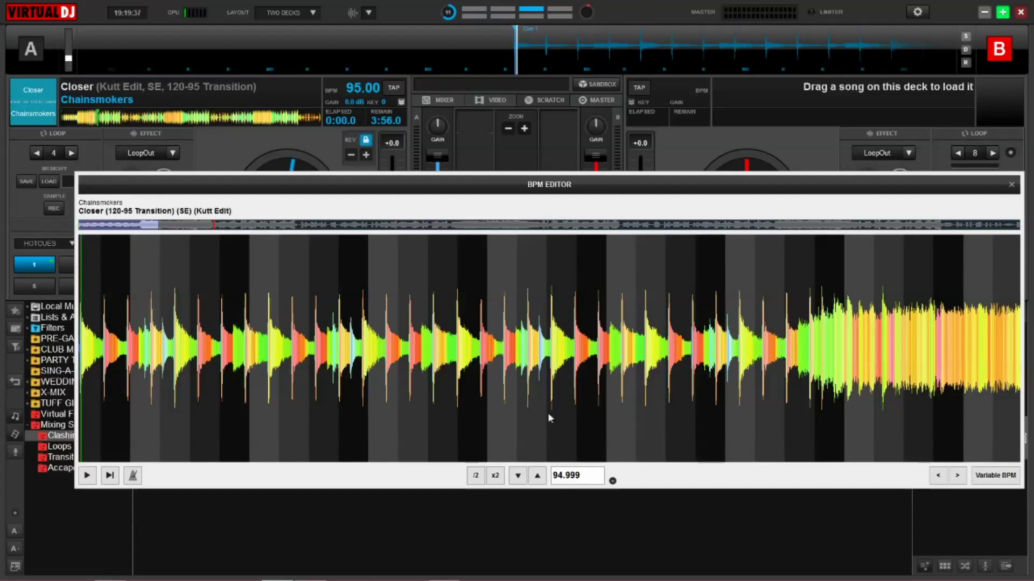
click(984, 478)
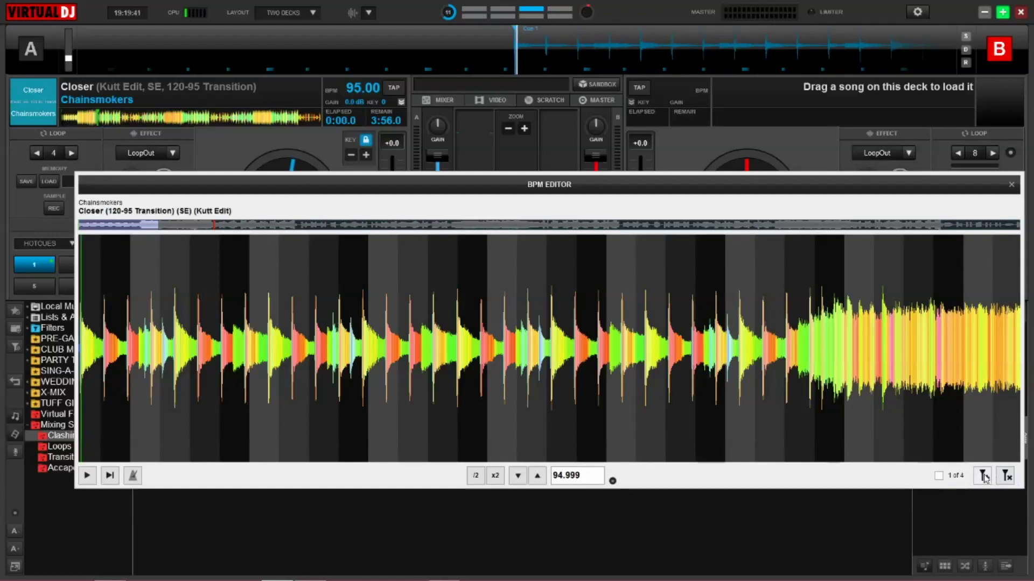
click(983, 477)
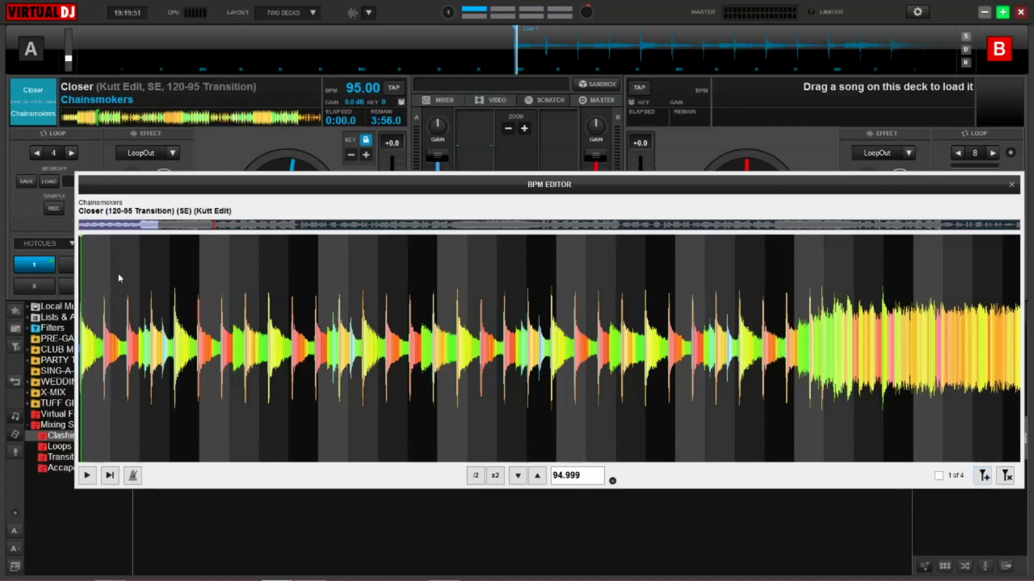
Step: Align the grid lines with the intro beats of Closer and set that section's BPM to 120
drag(110, 268, 106, 271)
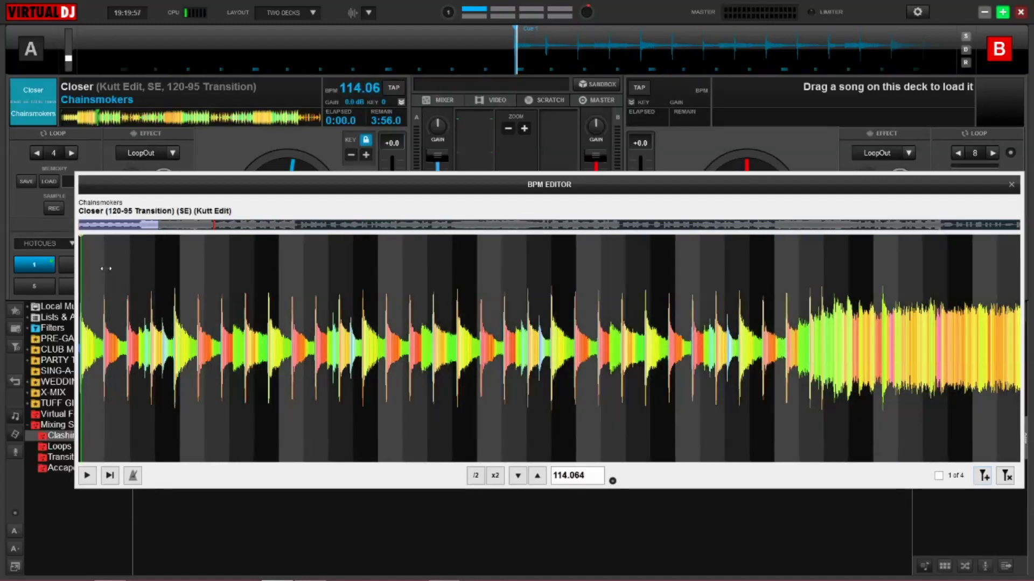
drag(105, 268, 103, 270)
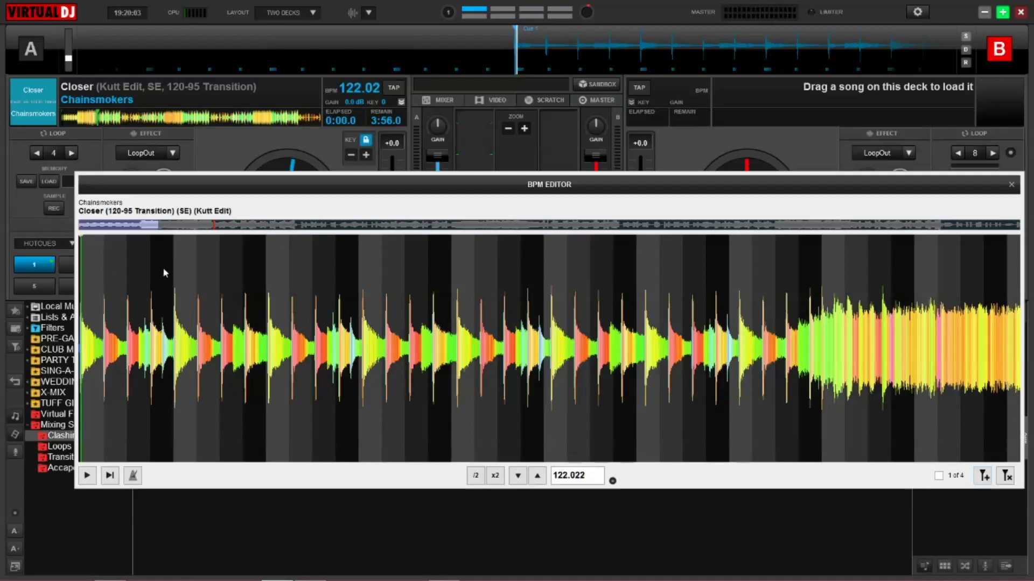
drag(173, 271, 174, 272)
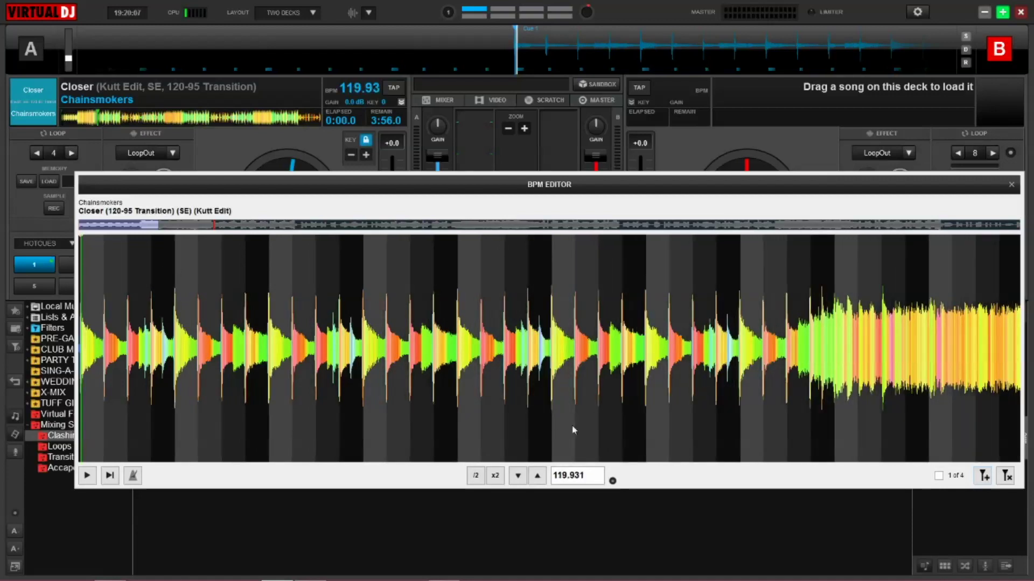
drag(587, 475, 554, 475)
text(120)
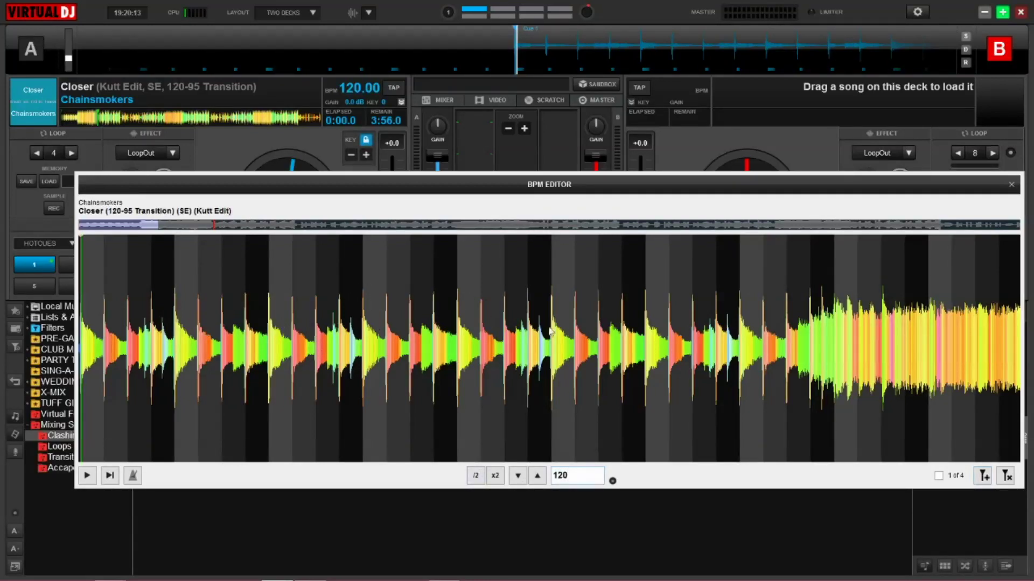
Step: Inspect the grid from the intro through the tempo transition and back to the start, and close the BPM Editor
drag(927, 336, 609, 338)
drag(978, 331, 709, 325)
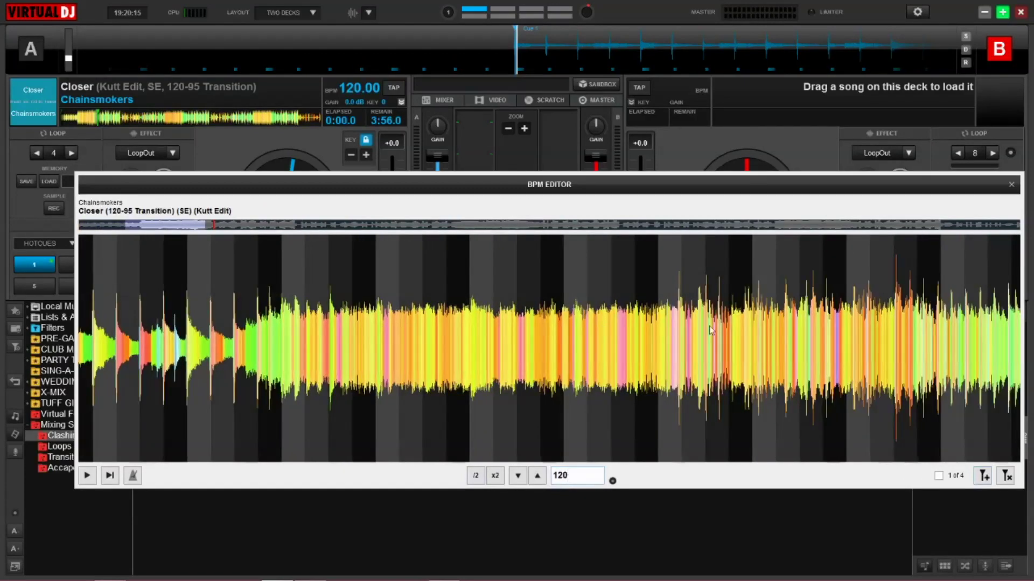
drag(840, 328, 374, 327)
drag(617, 331, 402, 325)
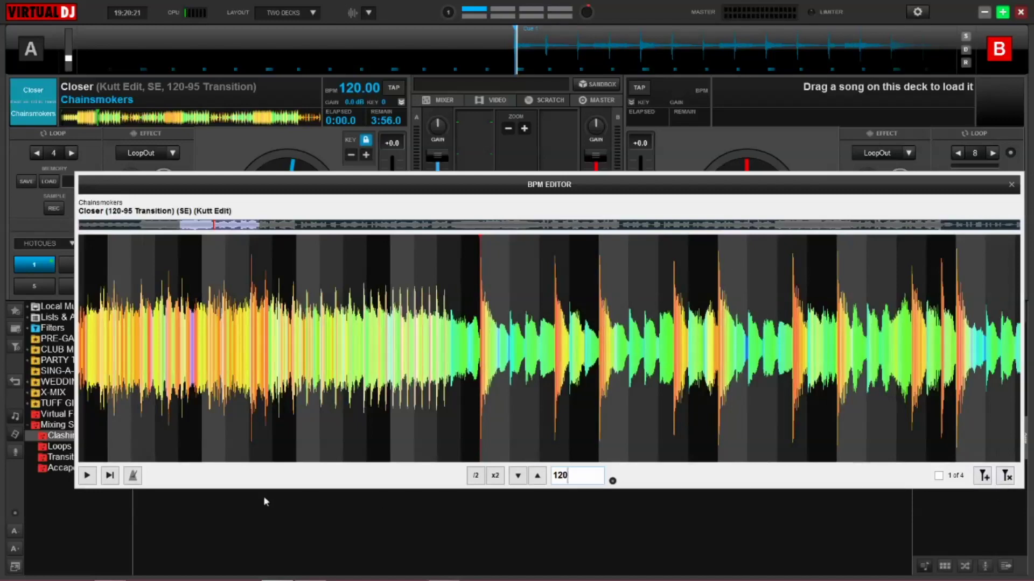
drag(197, 399, 706, 391)
scroll(707, 391, up, 5)
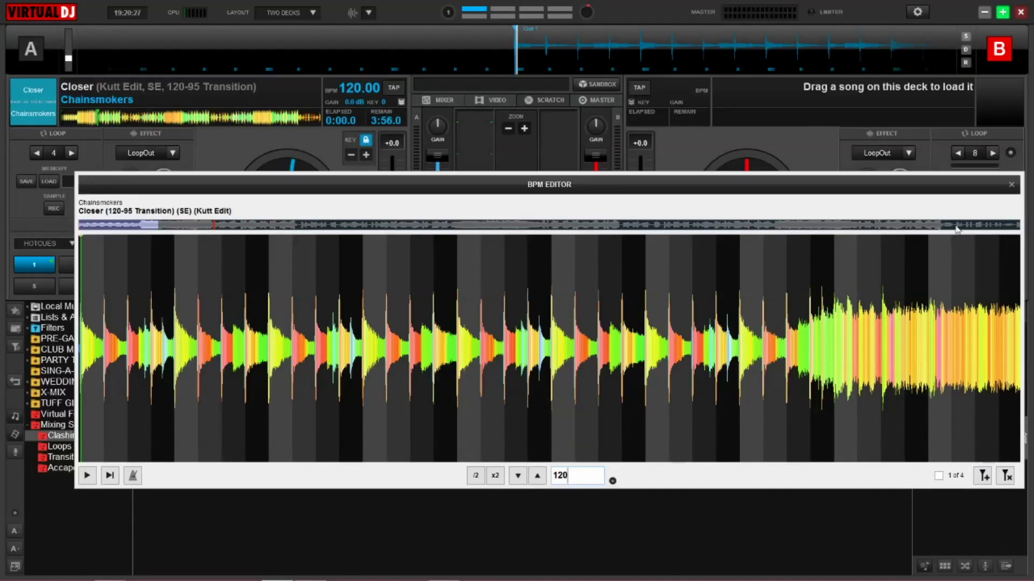
click(1011, 186)
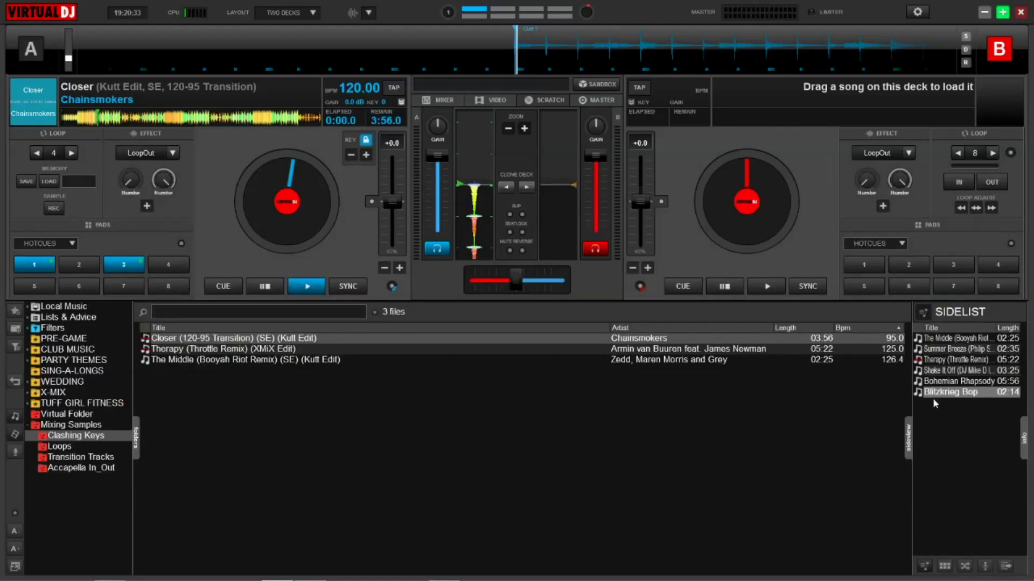
Step: Load Blitzkrieg Bop from the sidelist onto deck B, unload Closer from deck A, and play Blitzkrieg Bop
drag(936, 393, 699, 212)
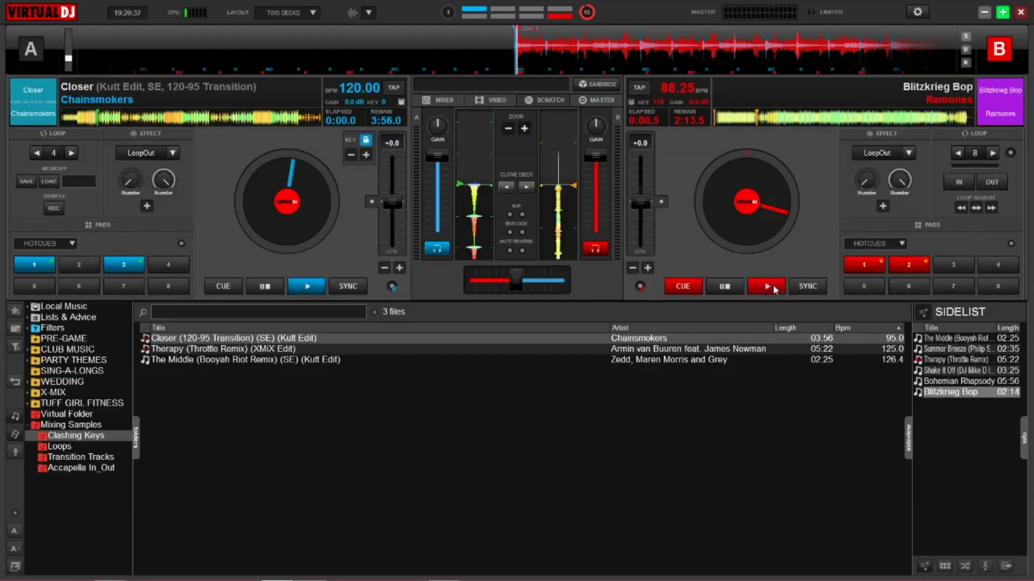
double_click(265, 288)
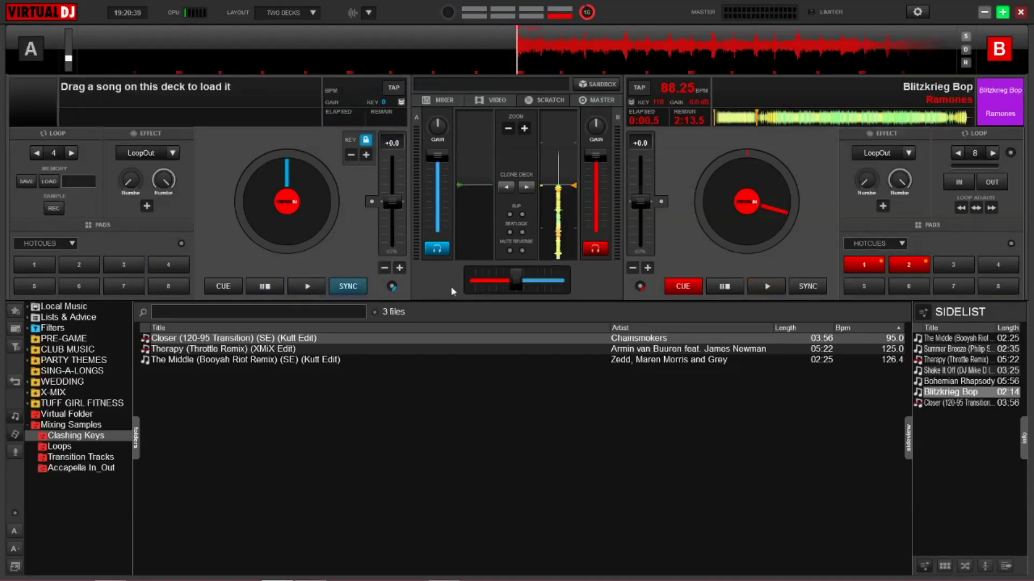
click(764, 287)
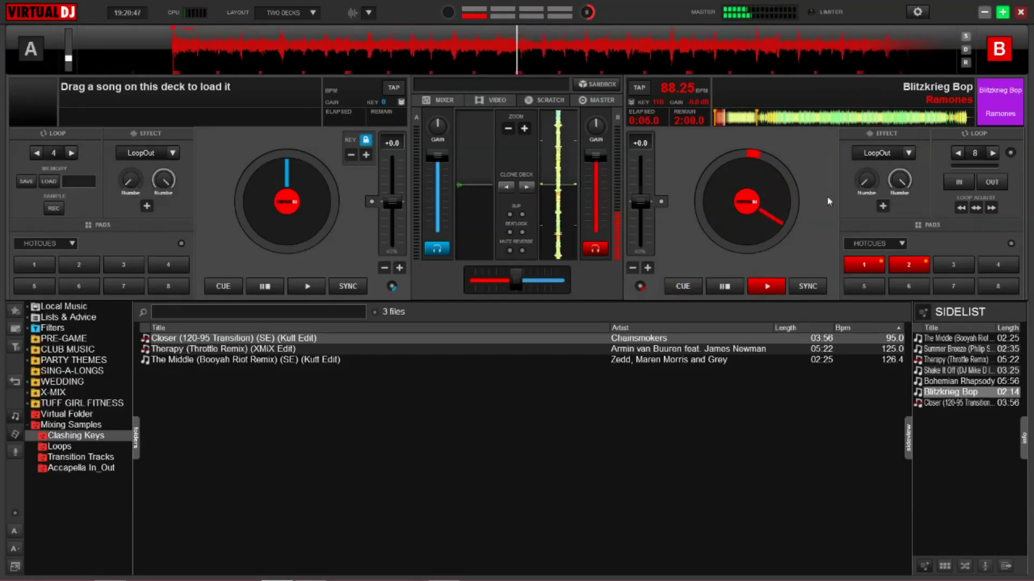
Step: Switch Blitzkrieg Bop to variable BPM with an anchor about 8.4 seconds in, recheck it in the BPM Editor, and close the editor
click(664, 89)
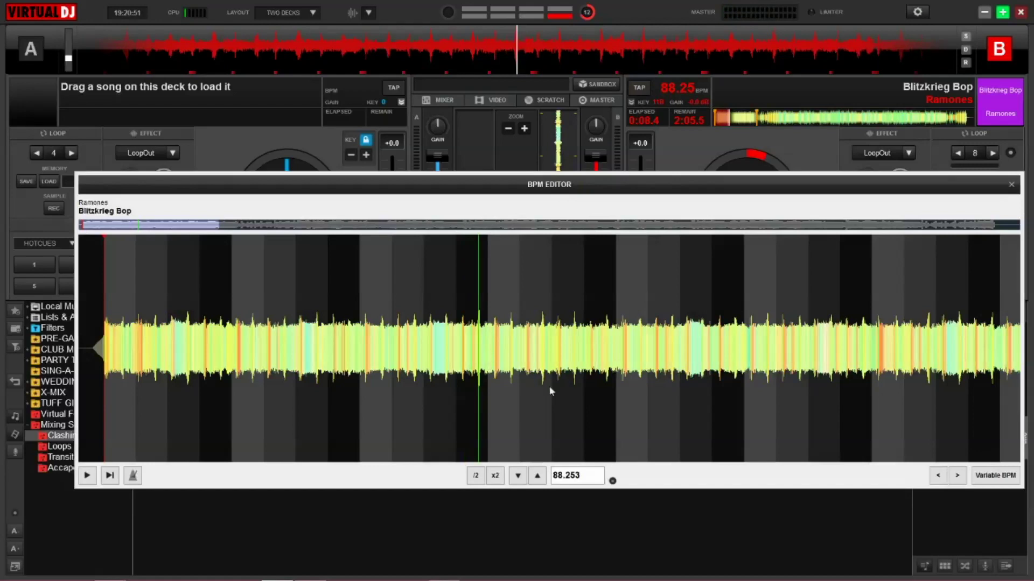
click(995, 476)
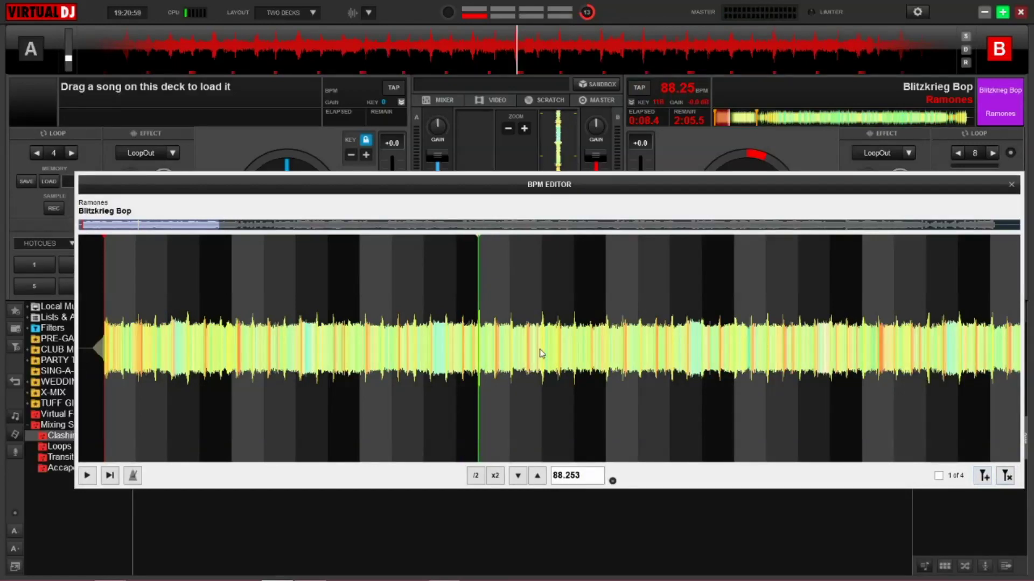
click(1011, 184)
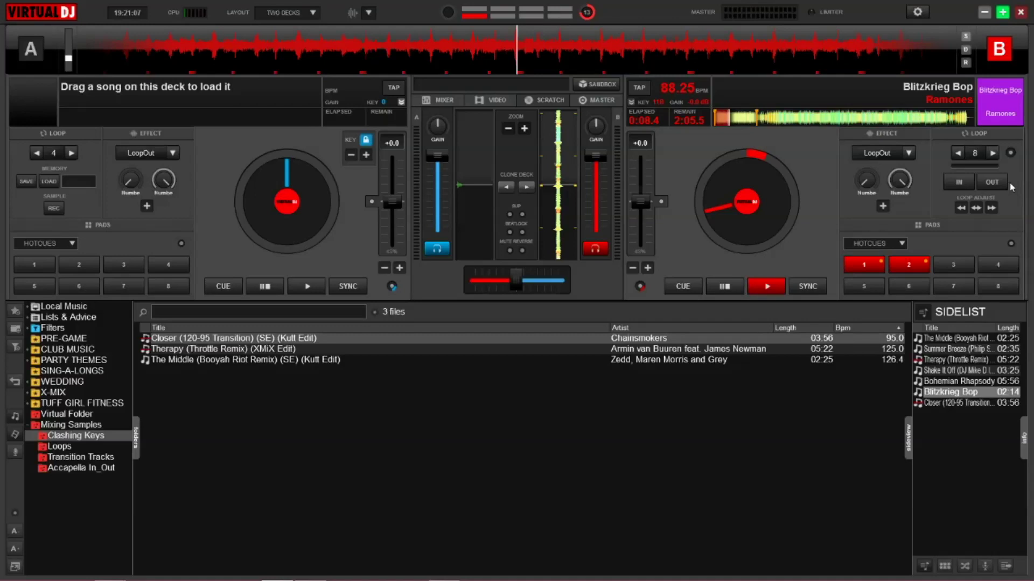
click(639, 88)
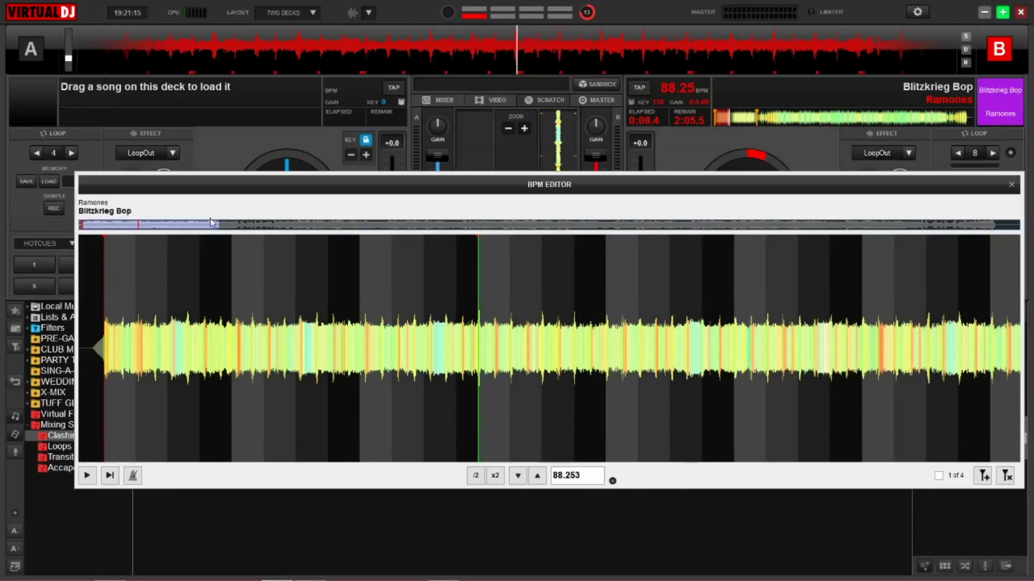
click(1012, 185)
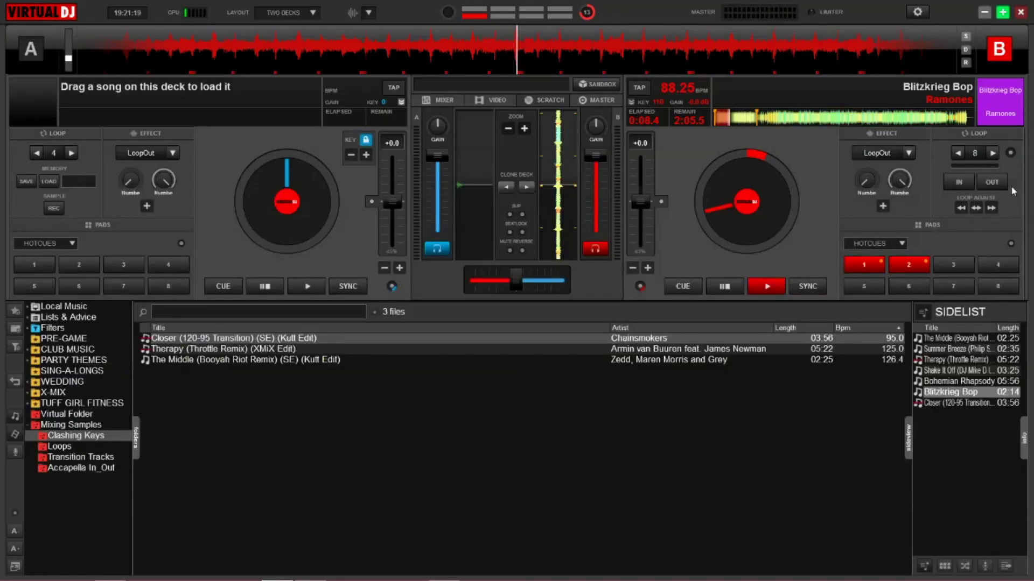